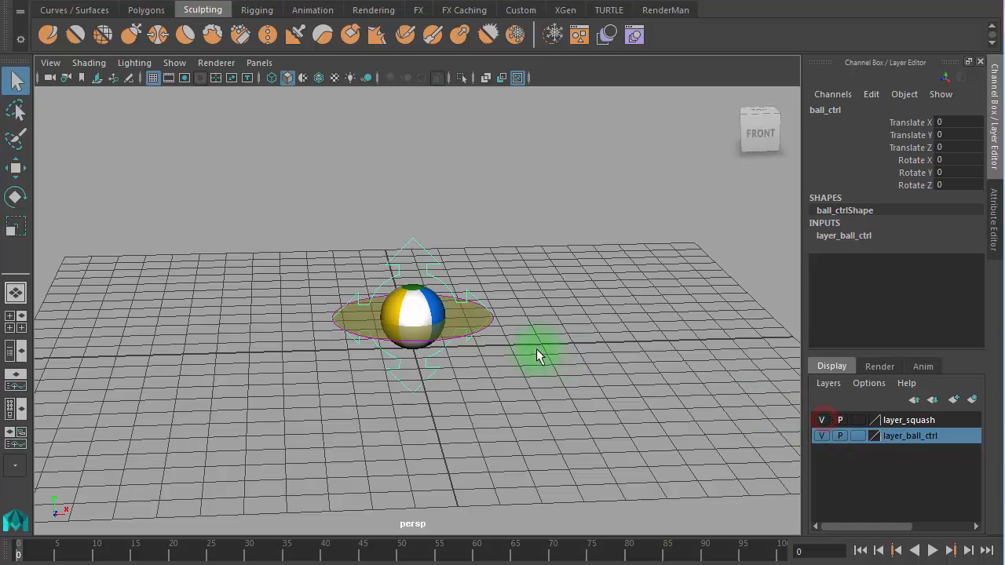
- Try out the Squash Stretch attribute of squash_ctrl on the ball
{"action": "left_click", "coordinate": [464, 314]}
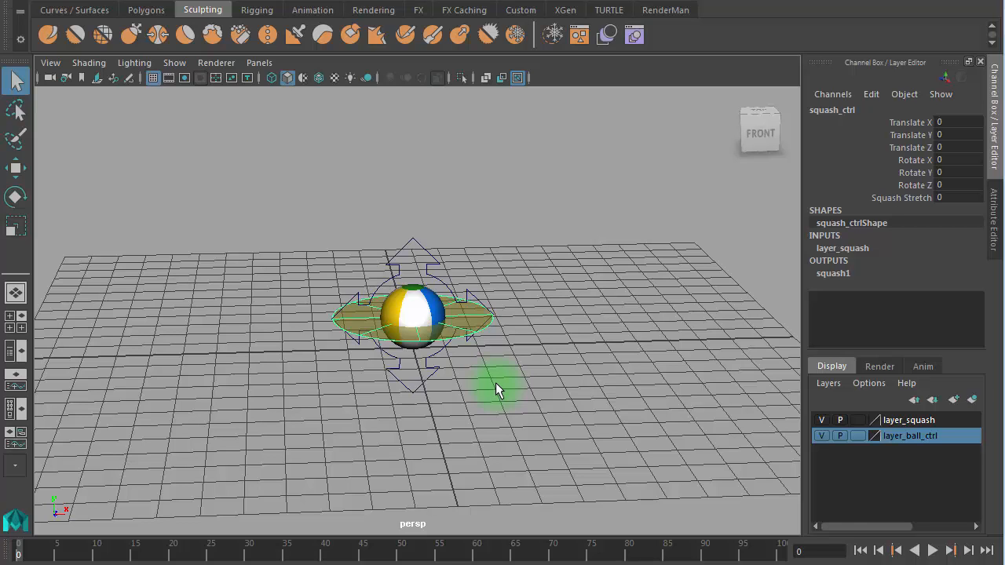
{"action": "left_click", "coordinate": [887, 198]}
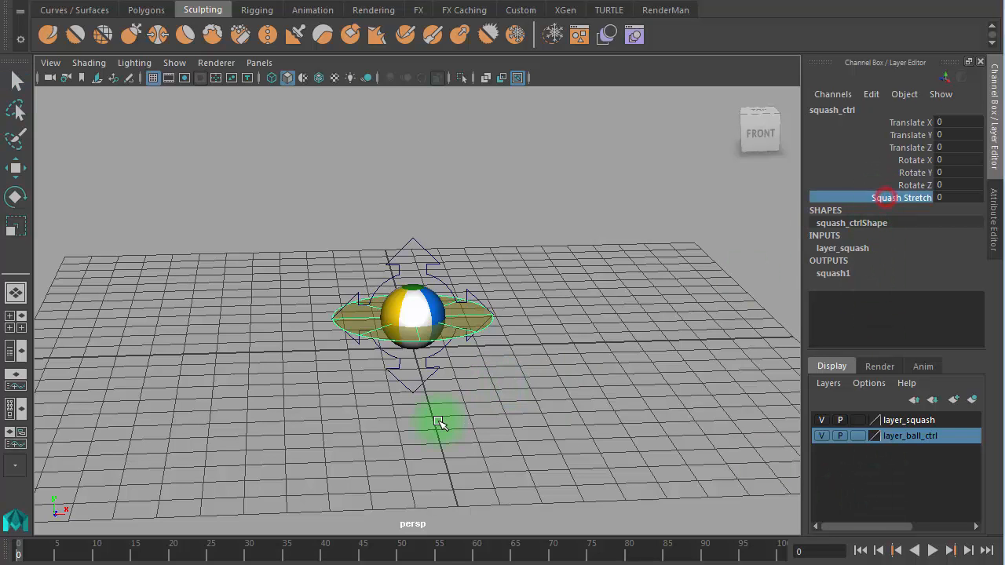
{"action": "mouse_move", "coordinate": [438, 423]}
{"action": "middle_mouse_down"}
{"action": "mouse_move", "coordinate": [431, 417]}
{"action": "mouse_move", "coordinate": [443, 405]}
{"action": "middle_mouse_up"}
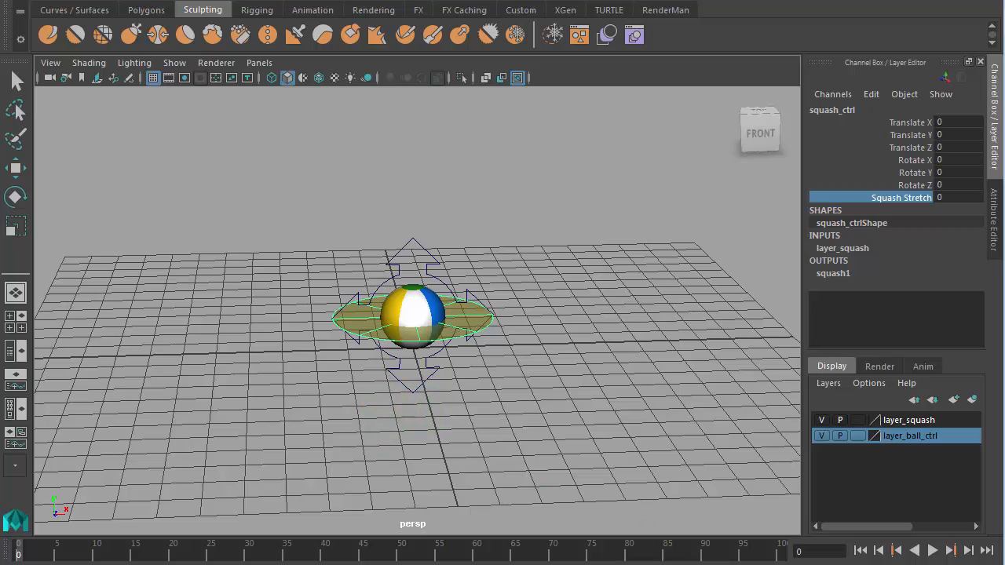
- Open the Script Editor notes in enlarged text and review the Configuration section about quick-selection buttons
{"action": "key", "text": "alt+Tab"}
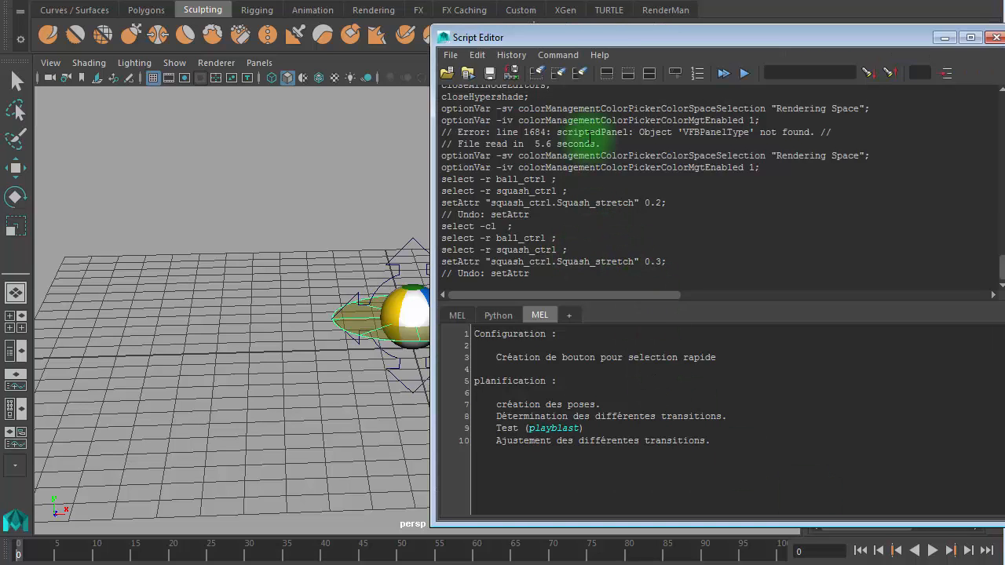
{"action": "left_click", "coordinate": [628, 73]}
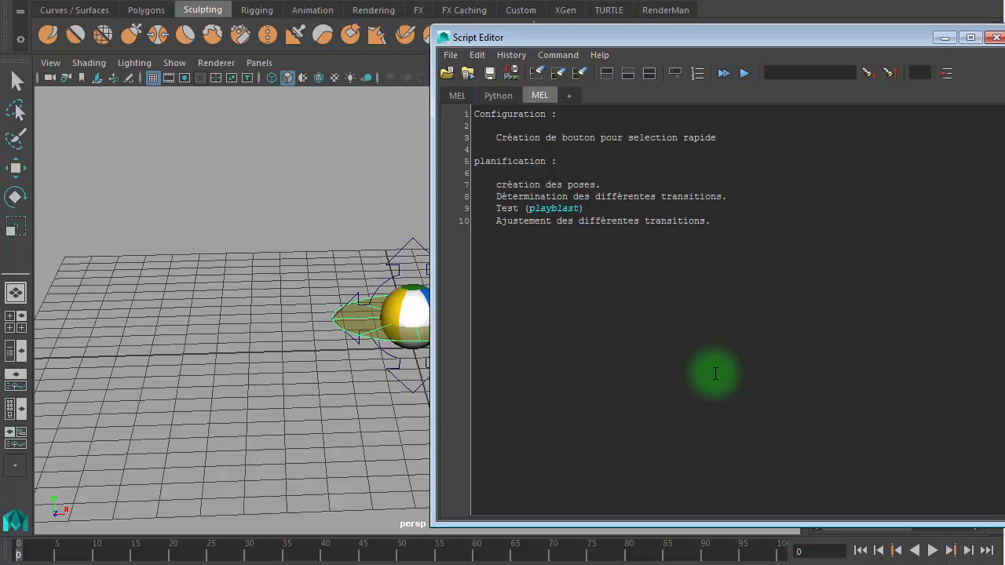
{"action": "scroll", "coordinate": [707, 370], "scroll_direction": "up", "scroll_amount": 4, "text": "ctrl"}
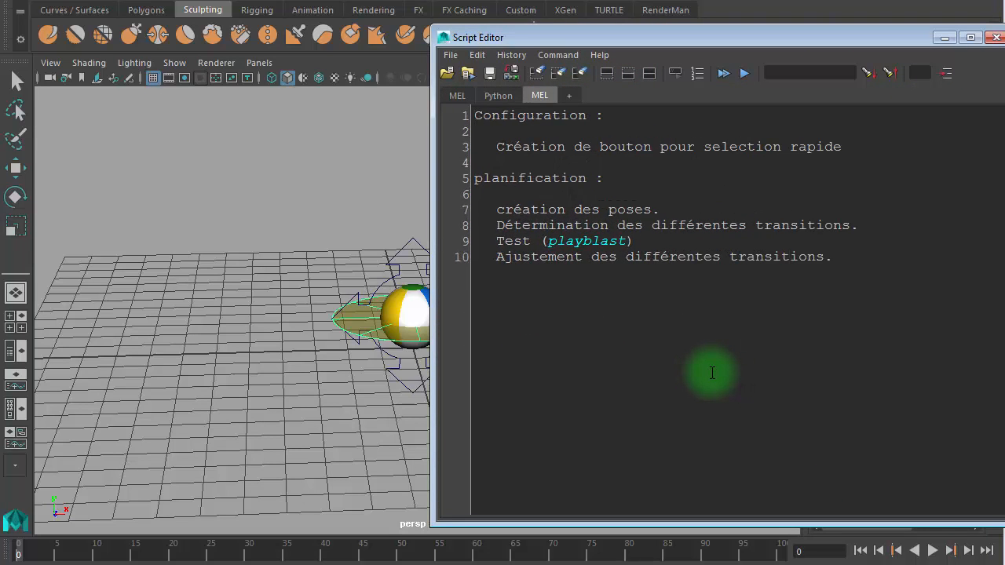
{"action": "left_click_drag", "start_coordinate": [632, 114], "coordinate": [476, 117]}
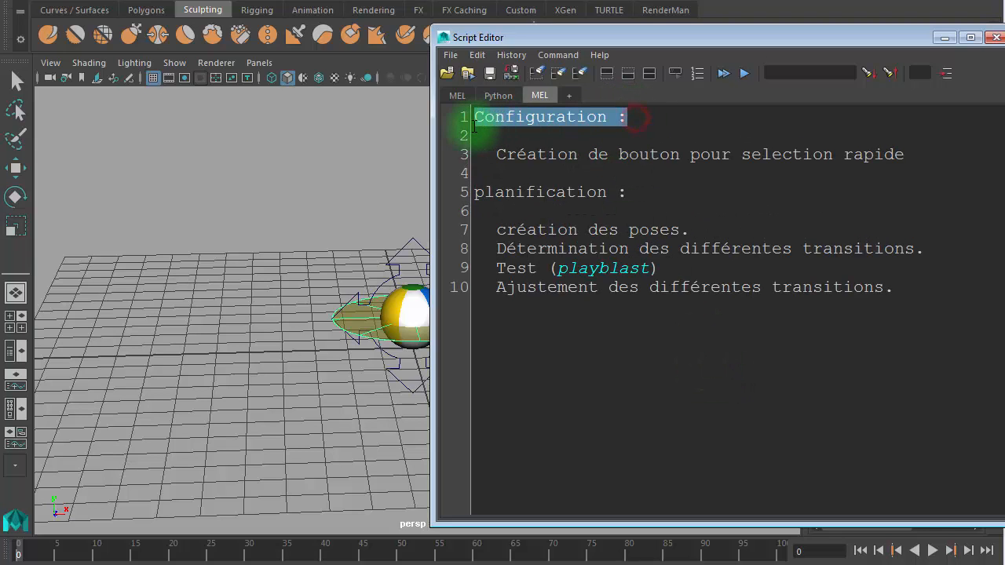
{"action": "left_click", "coordinate": [546, 165]}
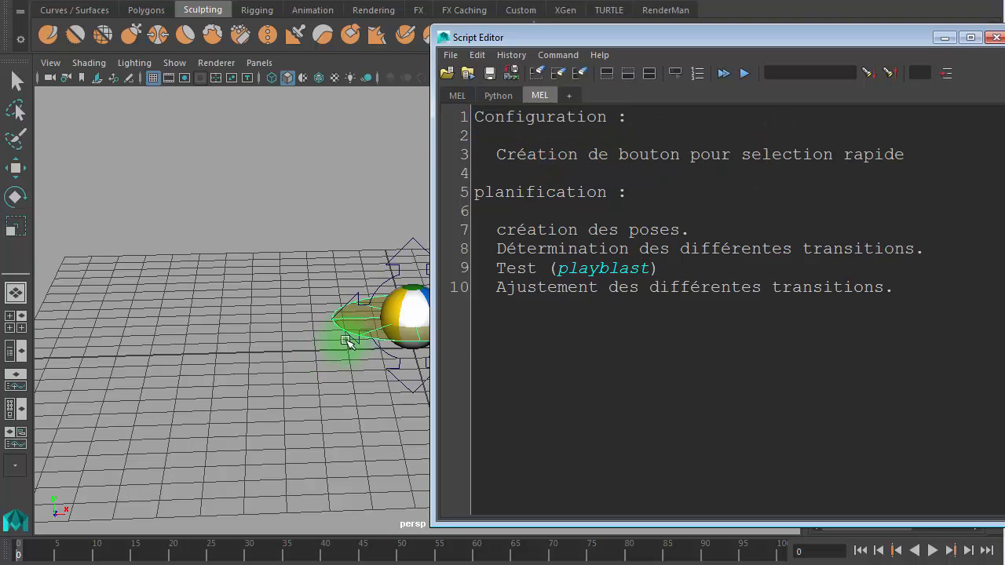
{"action": "left_click_drag", "start_coordinate": [905, 154], "coordinate": [506, 155]}
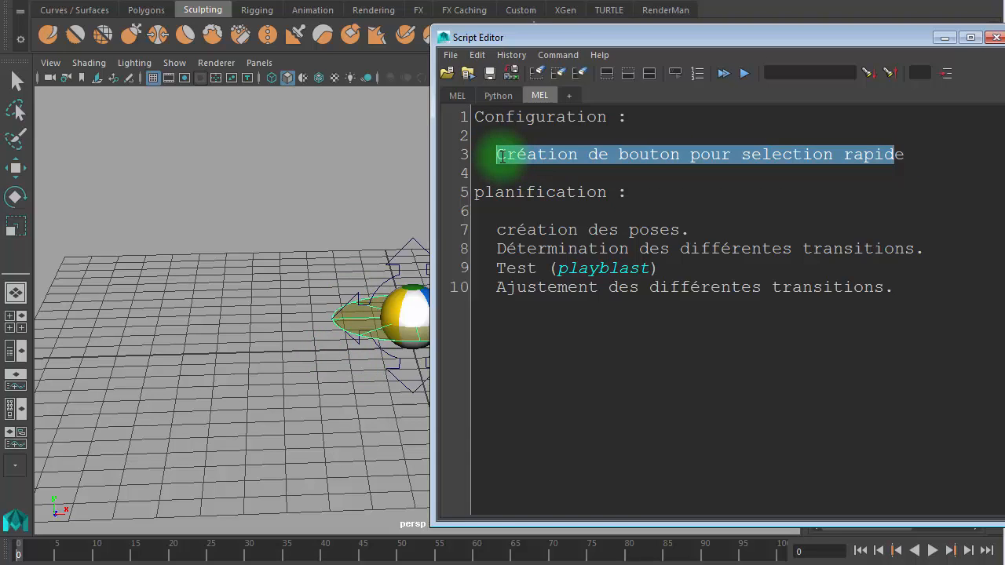
{"action": "left_click", "coordinate": [591, 169]}
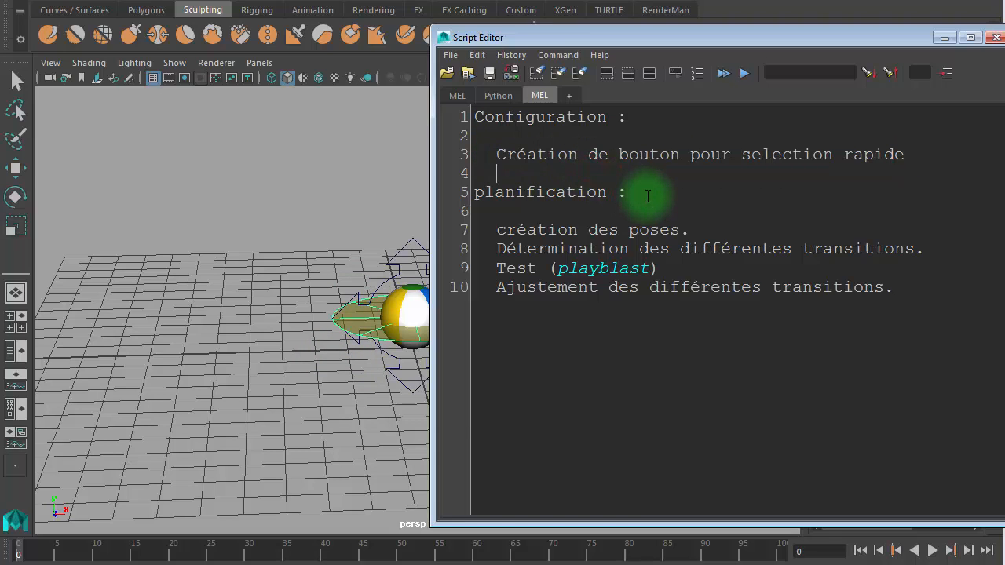
- Review the planification notes on poses, transitions, playblast test and adjustments, and close the Script Editor
{"action": "left_click_drag", "start_coordinate": [648, 195], "coordinate": [475, 194]}
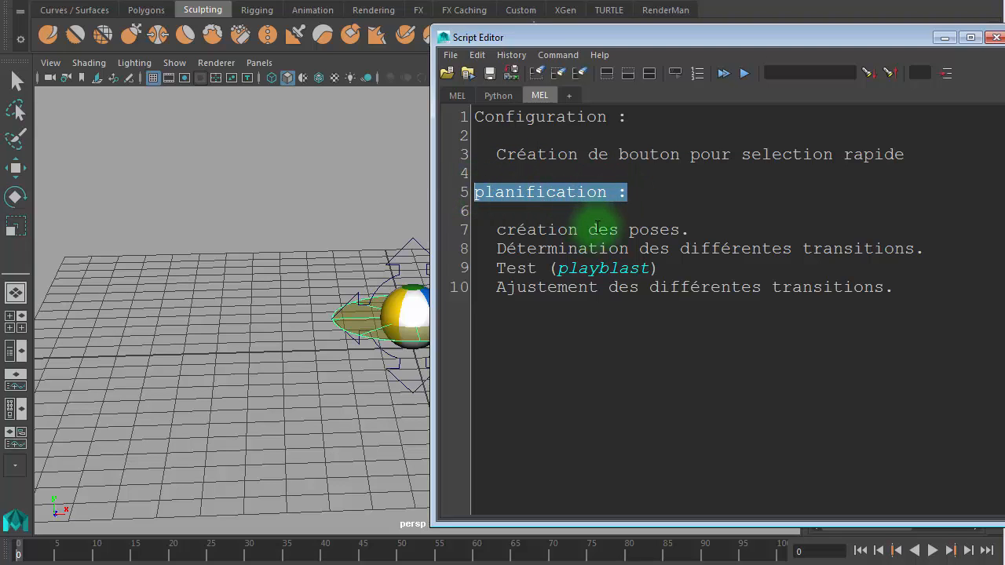
{"action": "left_click_drag", "start_coordinate": [693, 229], "coordinate": [496, 229]}
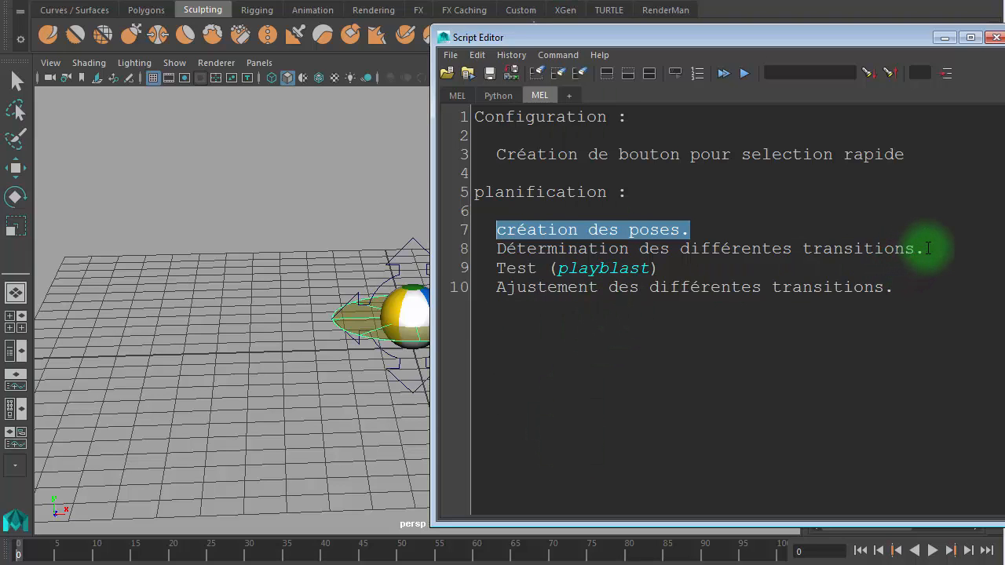
{"action": "left_click_drag", "start_coordinate": [928, 248], "coordinate": [512, 251]}
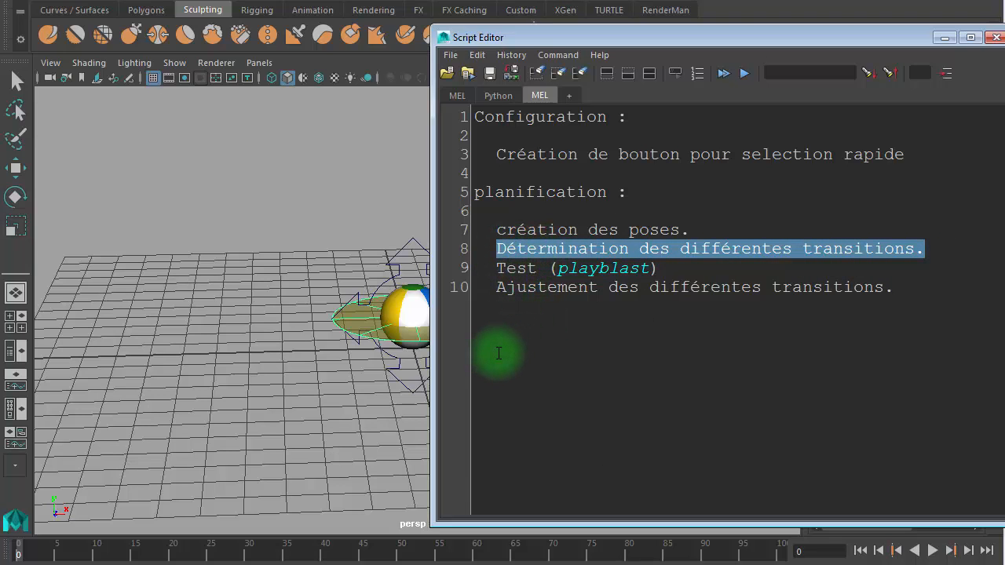
{"action": "left_click", "coordinate": [557, 334]}
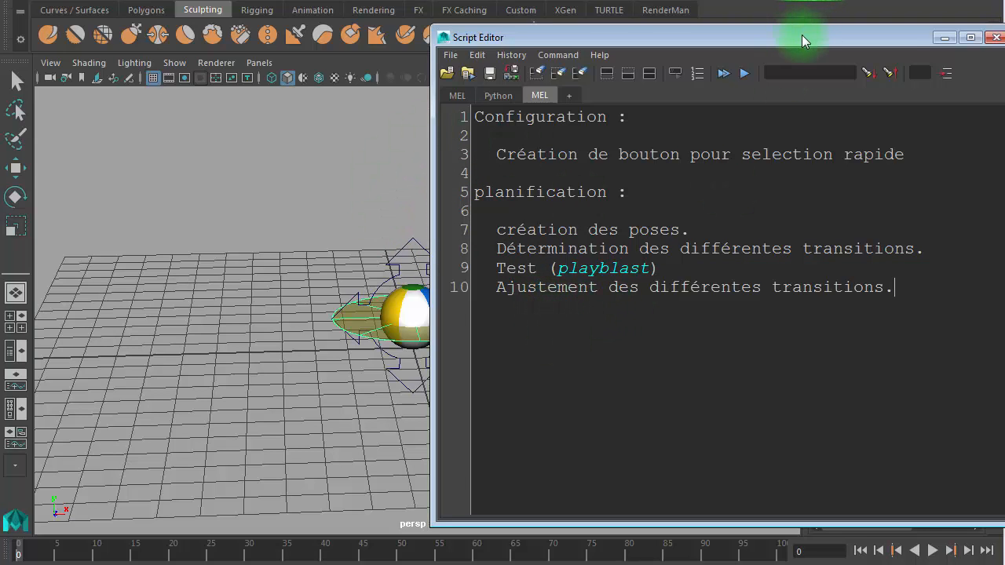
{"action": "left_click_drag", "start_coordinate": [802, 35], "coordinate": [768, 31]}
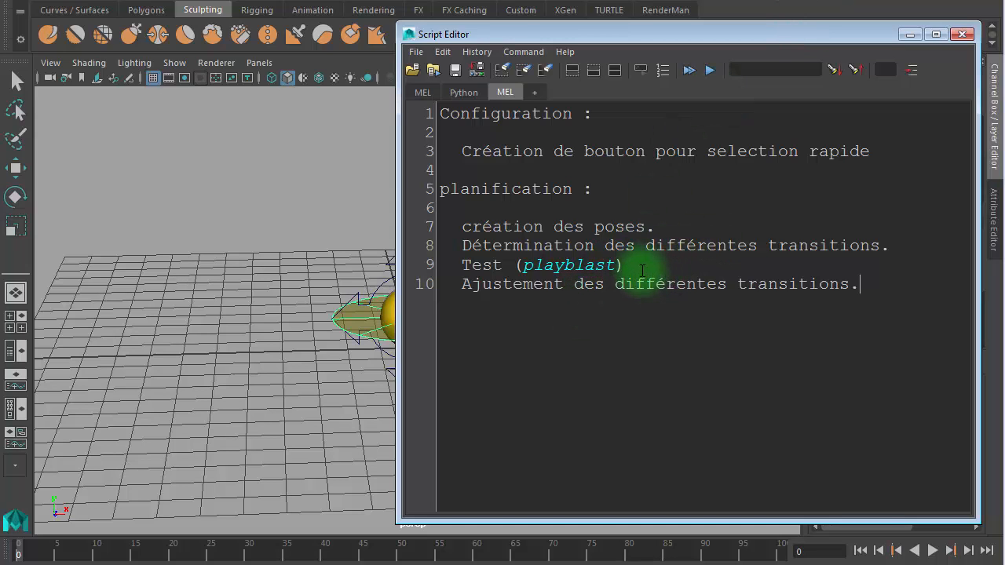
{"action": "left_click_drag", "start_coordinate": [643, 270], "coordinate": [465, 265]}
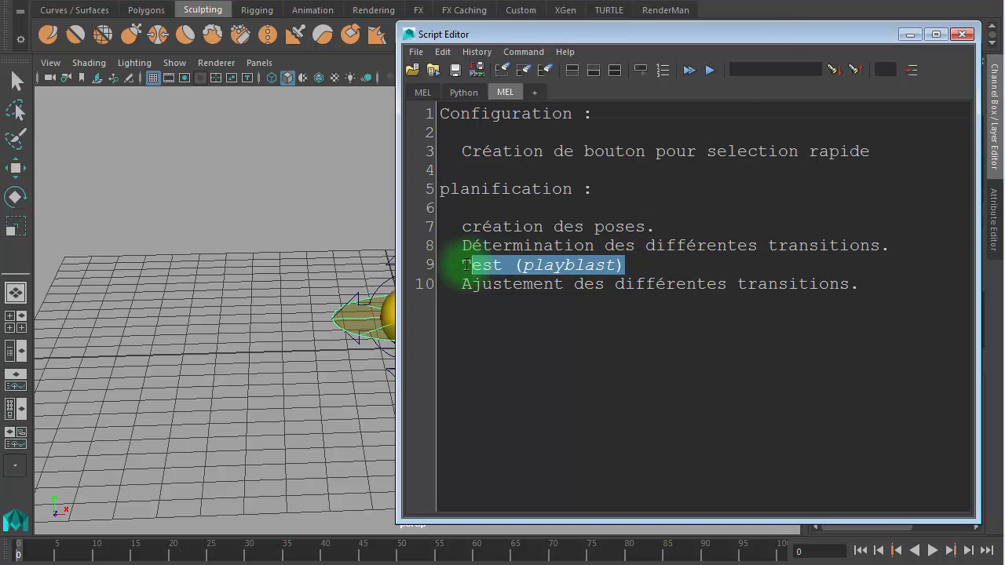
{"action": "left_click", "coordinate": [482, 321]}
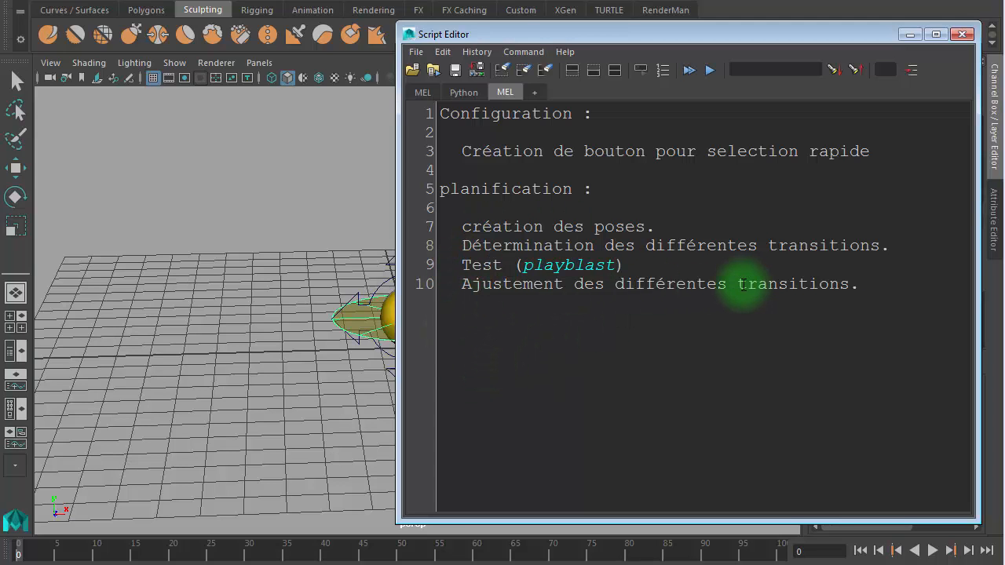
{"action": "left_click", "coordinate": [574, 314]}
{"action": "left_click_drag", "start_coordinate": [868, 281], "coordinate": [470, 287]}
{"action": "left_click", "coordinate": [490, 307]}
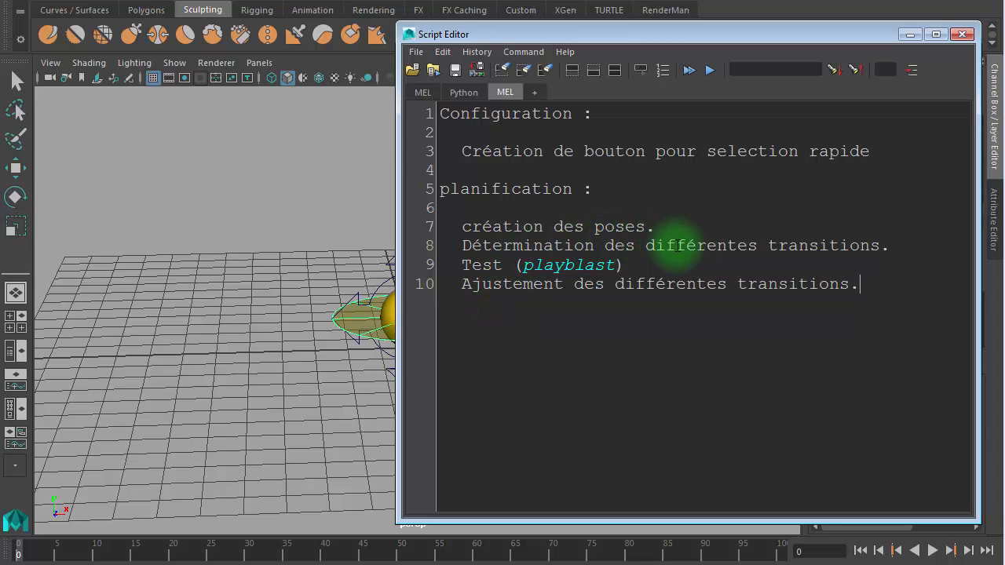
{"action": "left_click", "coordinate": [963, 35]}
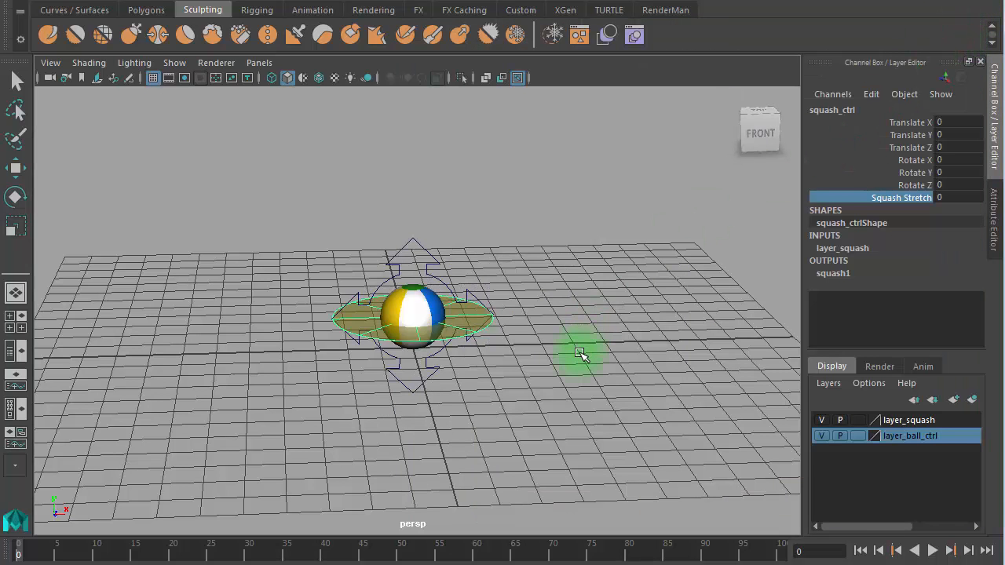
- Create a polygon cube at the origin and scale it to about 5.54 in X and Z and 1.11 in Y
{"action": "left_click", "coordinate": [520, 414]}
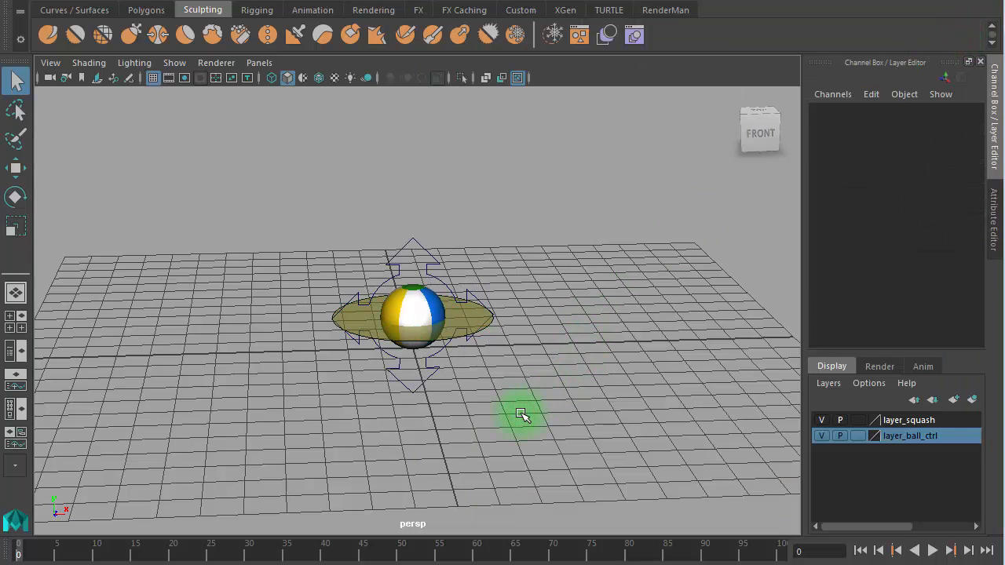
{"action": "right_click_drag", "start_coordinate": [518, 388], "coordinate": [528, 446], "text": "shift"}
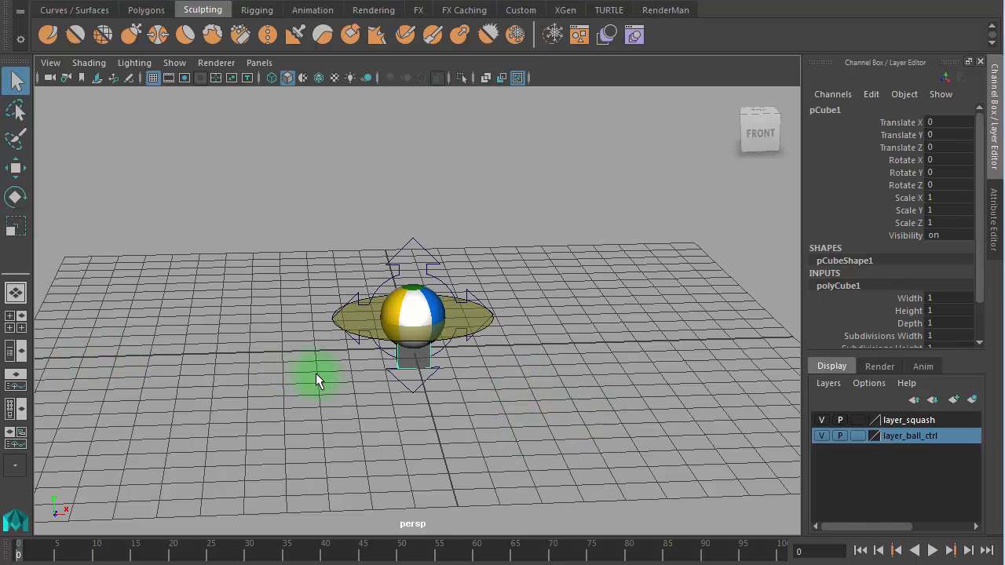
{"action": "key", "text": "r"}
{"action": "left_click_drag", "start_coordinate": [407, 347], "coordinate": [523, 348]}
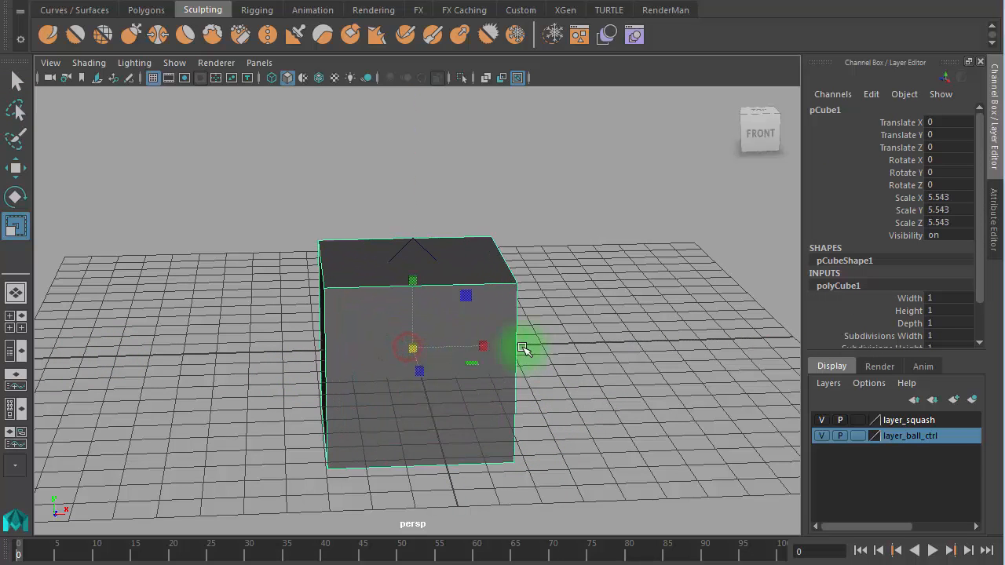
{"action": "left_click_drag", "start_coordinate": [422, 288], "coordinate": [424, 337]}
- In the front view, resize the slab to a scale of about 6.43 in X and Z and 0.51 in Y
{"action": "key", "text": "space"}
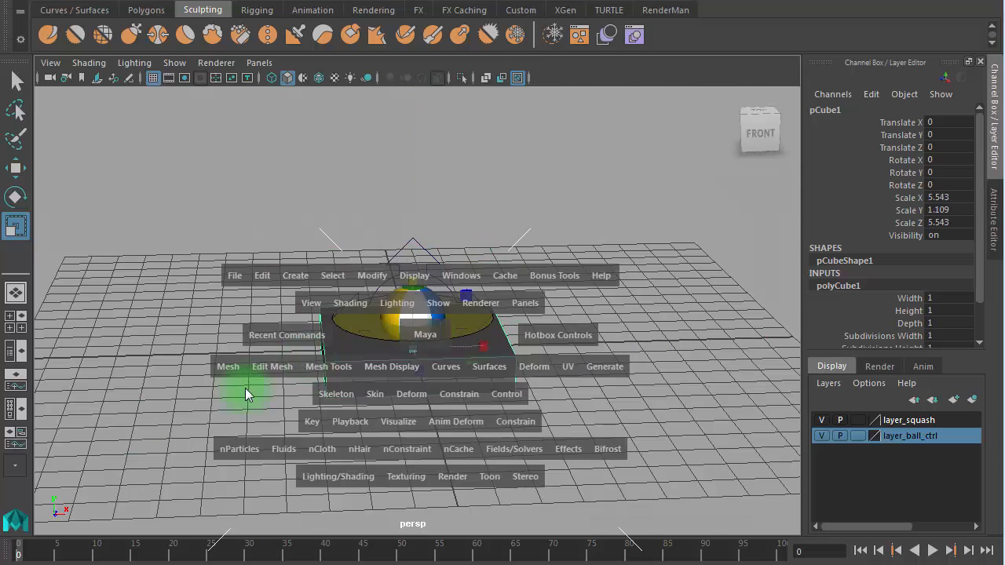
{"action": "key", "text": "space"}
{"action": "scroll", "coordinate": [534, 359], "scroll_direction": "up", "scroll_amount": 3}
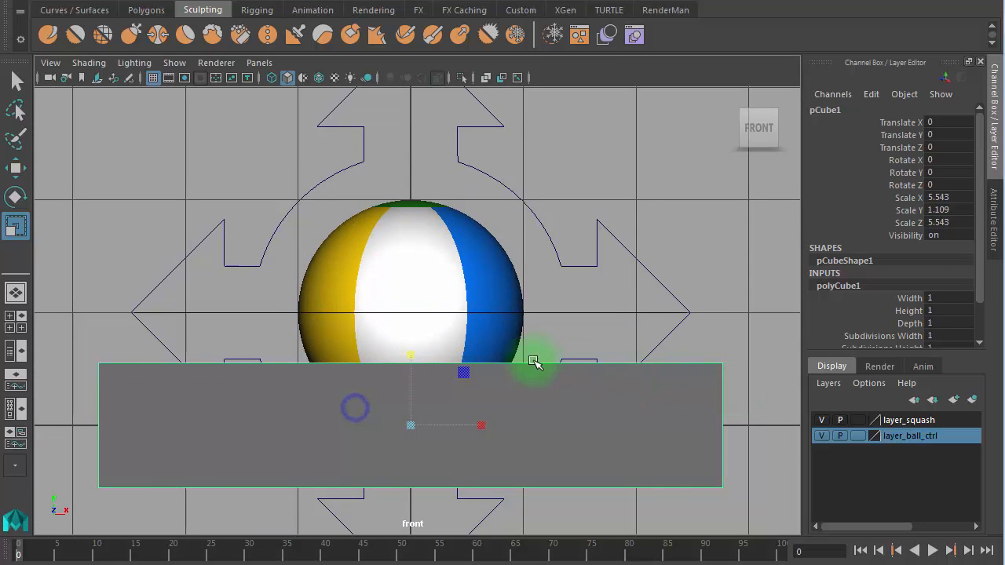
{"action": "key", "text": "space"}
{"action": "key", "text": "space"}
{"action": "key", "text": "space"}
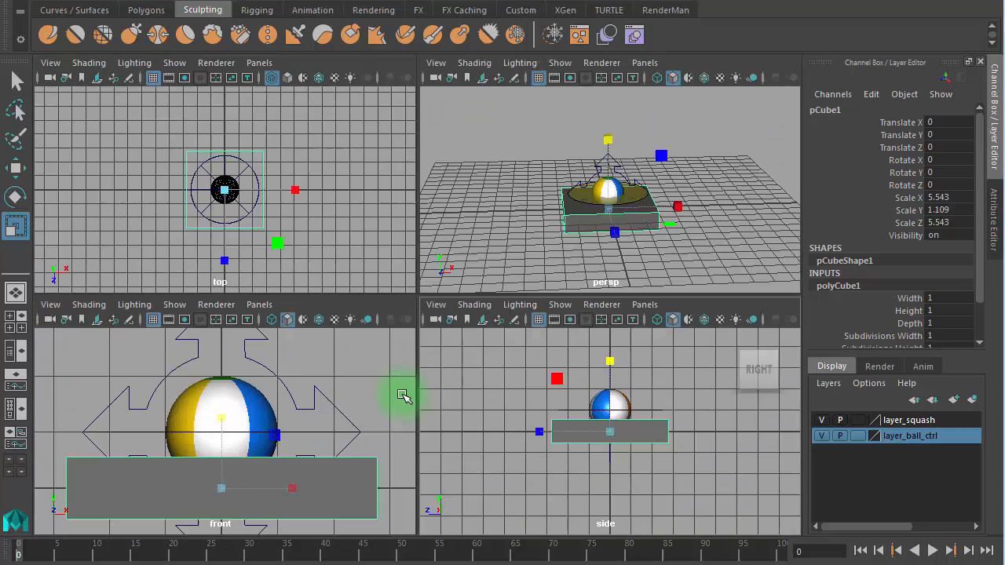
{"action": "key", "text": "space"}
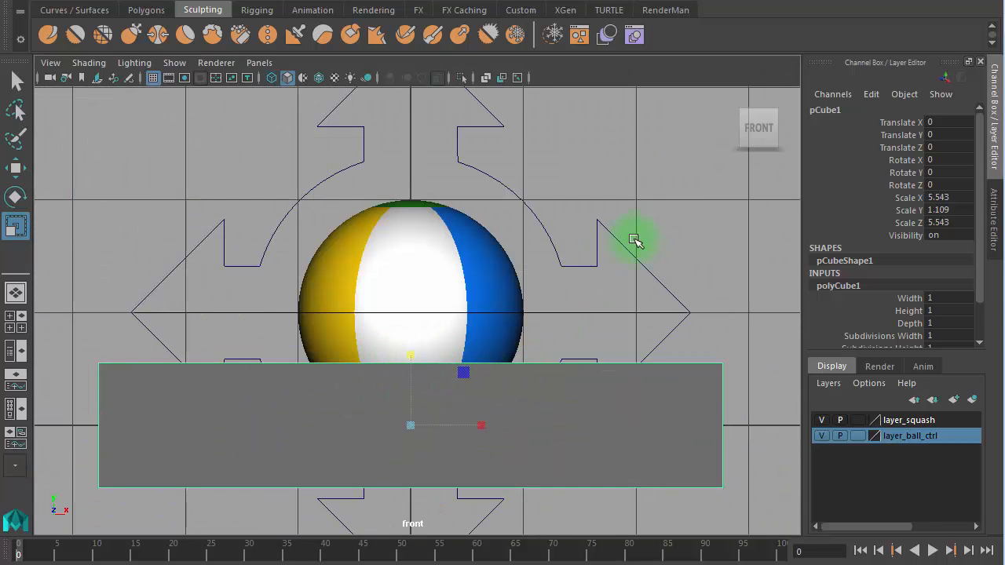
{"action": "scroll", "coordinate": [637, 238], "scroll_direction": "down", "scroll_amount": 2}
{"action": "mouse_move", "coordinate": [414, 326]}
{"action": "left_mouse_down"}
{"action": "mouse_move", "coordinate": [411, 395]}
{"action": "mouse_move", "coordinate": [460, 400]}
{"action": "mouse_move", "coordinate": [416, 314]}
{"action": "left_mouse_up"}
- Lower the slab beneath the ball to a Translate Y of about -0.255 and hide the front view's grid
{"action": "key", "text": "w"}
{"action": "right_click_drag", "start_coordinate": [413, 426], "coordinate": [871, 412], "text": "alt"}
{"action": "middle_click_drag", "start_coordinate": [557, 306], "coordinate": [603, 81], "text": "alt"}
{"action": "right_click_drag", "start_coordinate": [430, 340], "coordinate": [653, 404], "text": "alt"}
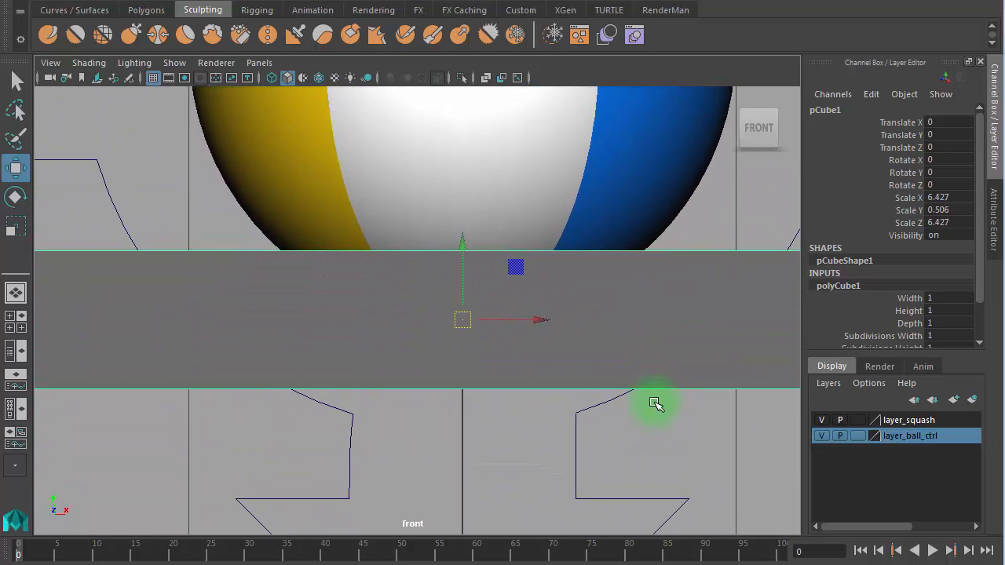
{"action": "left_click_drag", "start_coordinate": [456, 246], "coordinate": [475, 337]}
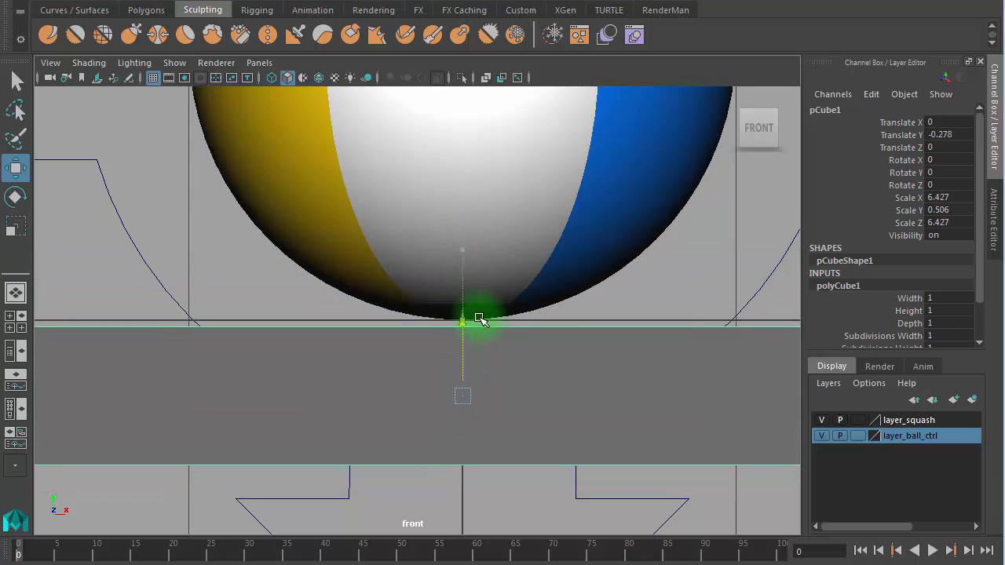
{"action": "left_click", "coordinate": [153, 78]}
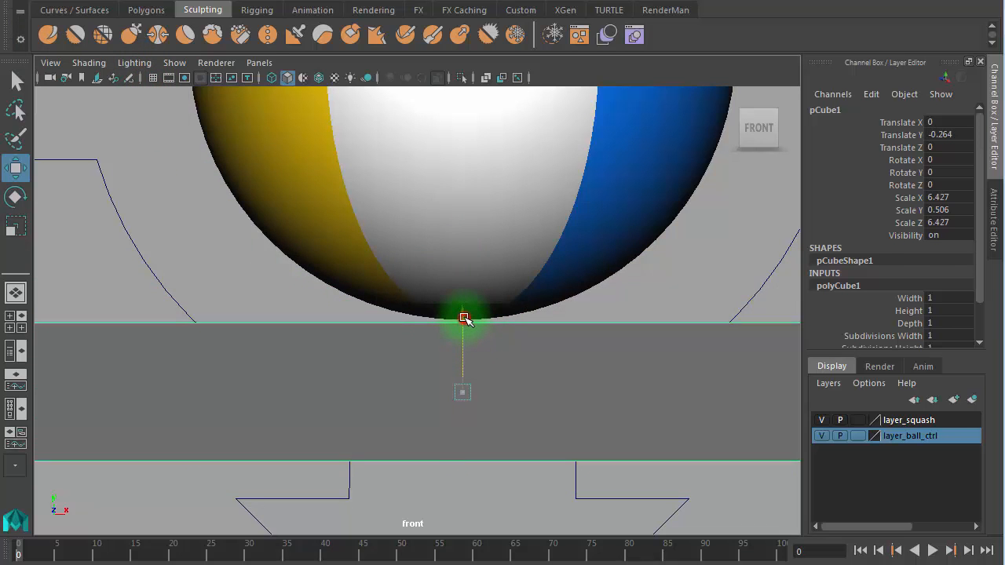
{"action": "left_click", "coordinate": [261, 274]}
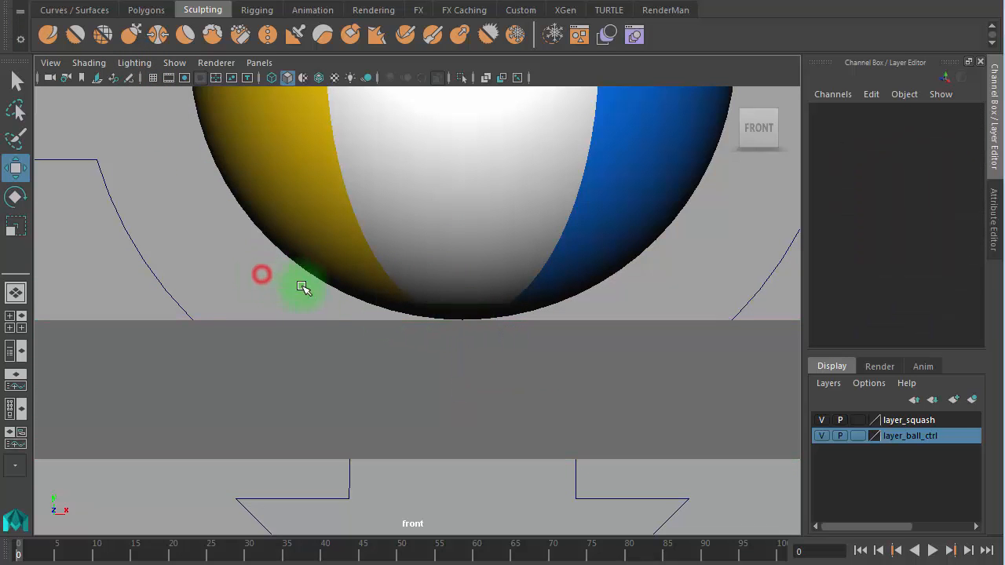
- Raise the slab slightly to a Translate Y of -0.248 so its top surface meets the ball's lowest point
{"action": "right_click_drag", "start_coordinate": [386, 348], "coordinate": [588, 366], "text": "alt"}
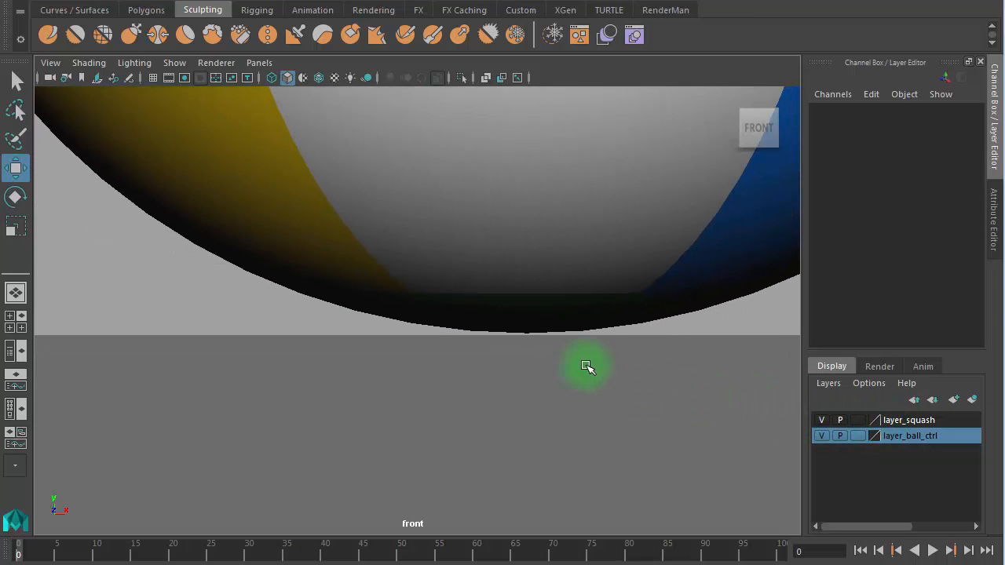
{"action": "right_click_drag", "start_coordinate": [514, 343], "coordinate": [484, 334], "text": "alt"}
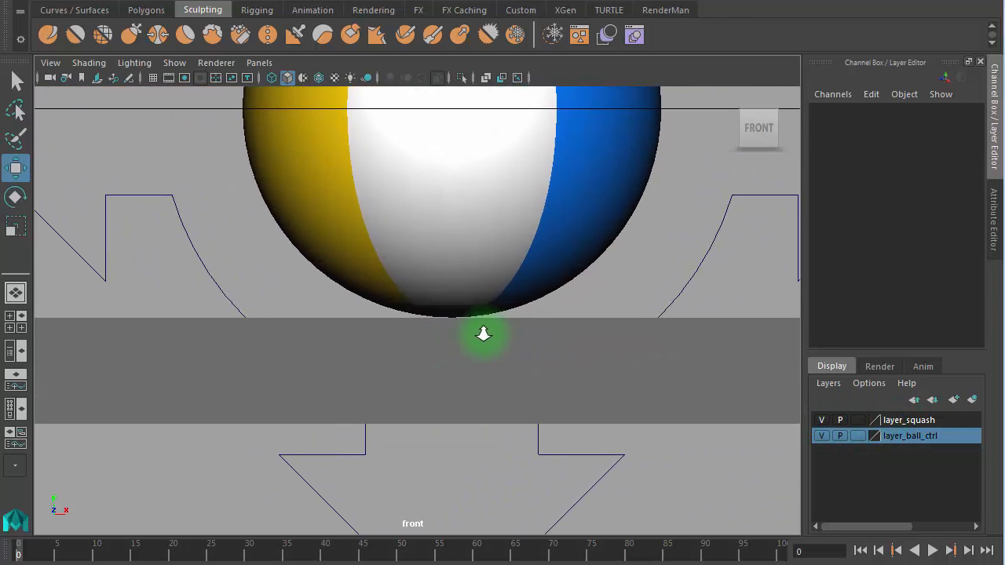
{"action": "left_click", "coordinate": [511, 353]}
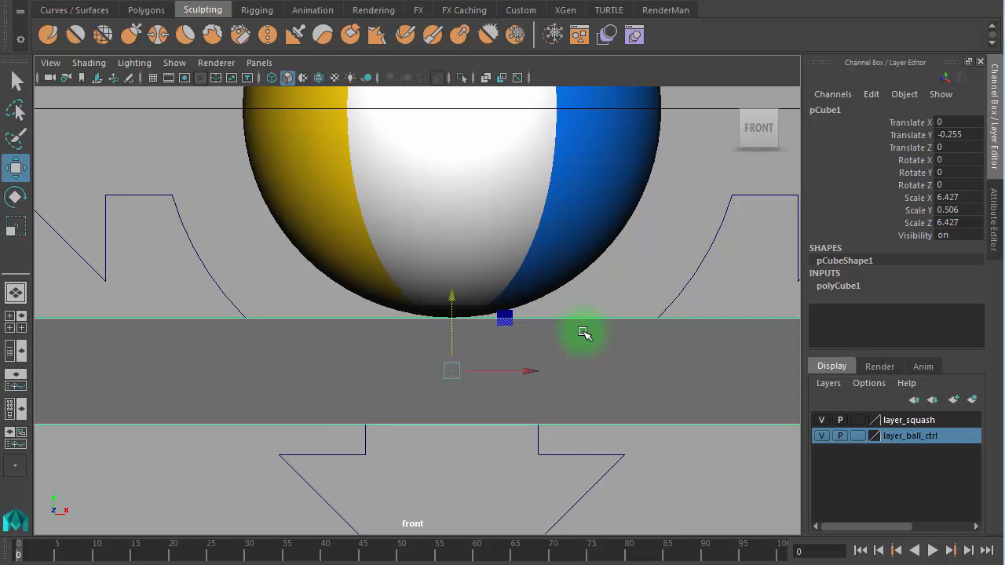
{"action": "middle_click_drag", "start_coordinate": [583, 333], "coordinate": [583, 333]}
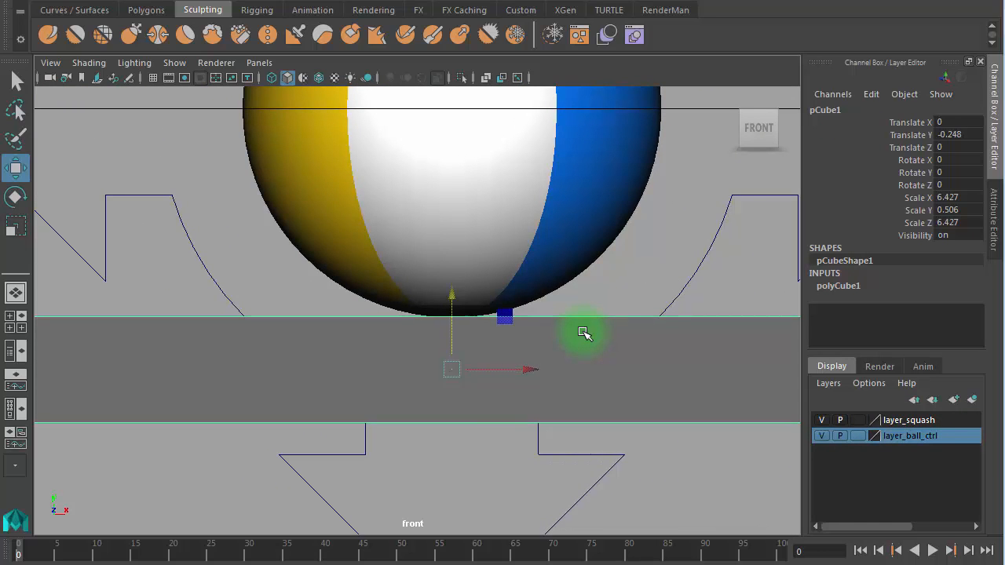
{"action": "left_click", "coordinate": [644, 274]}
{"action": "right_click_drag", "start_coordinate": [366, 328], "coordinate": [917, 367], "text": "alt"}
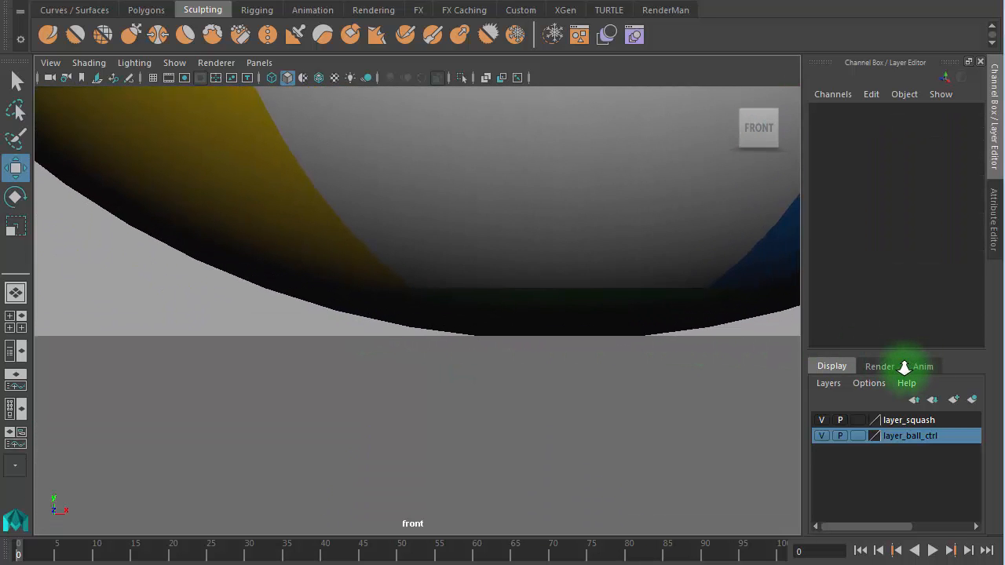
- In the front view, stretch the ground slab to a Scale X of about 26.91 and deselect it
{"action": "right_click_drag", "start_coordinate": [474, 338], "coordinate": [320, 242], "text": "alt"}
{"action": "left_click", "coordinate": [285, 320]}
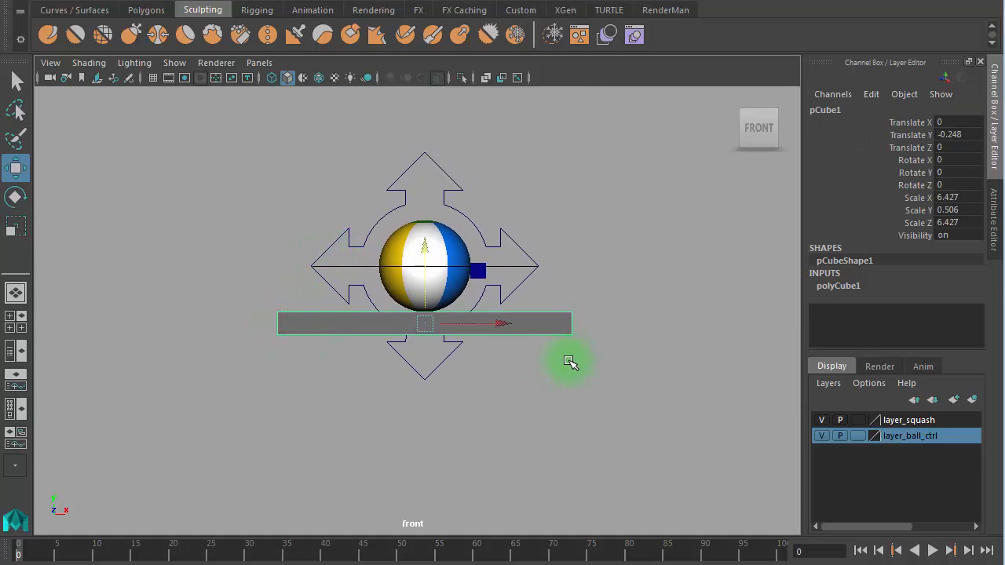
{"action": "key", "text": "r"}
{"action": "left_click_drag", "start_coordinate": [500, 325], "coordinate": [723, 349]}
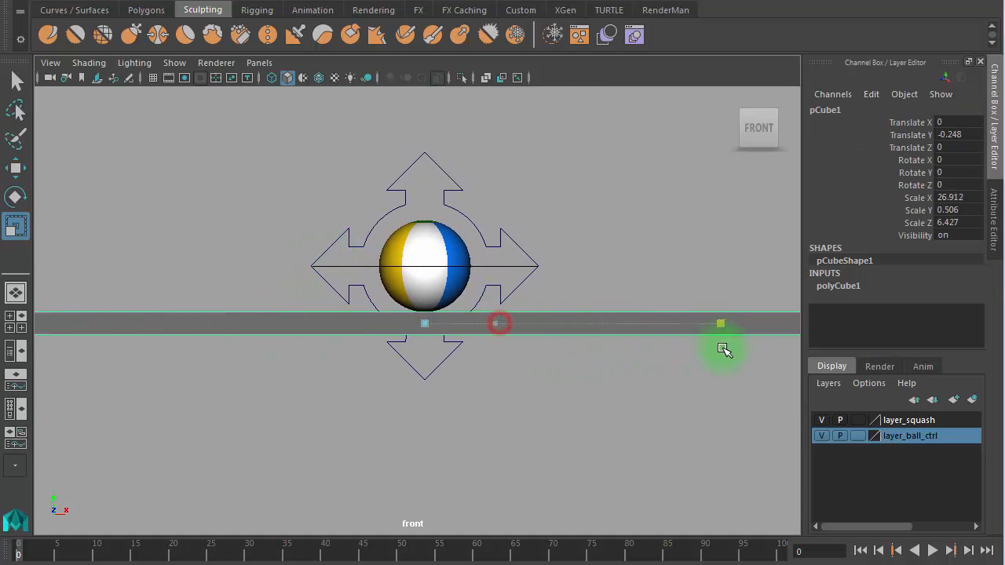
{"action": "left_click", "coordinate": [505, 424]}
- In the perspective view, test selecting squash_ctrl and ball_ctrl one at a time and together with the slab, clearing the selection after each test
{"action": "right_click_drag", "start_coordinate": [547, 439], "coordinate": [381, 382], "text": "alt"}
{"action": "middle_click_drag", "start_coordinate": [381, 382], "coordinate": [355, 525], "text": "alt"}
{"action": "right_click_drag", "start_coordinate": [356, 524], "coordinate": [538, 494], "text": "alt"}
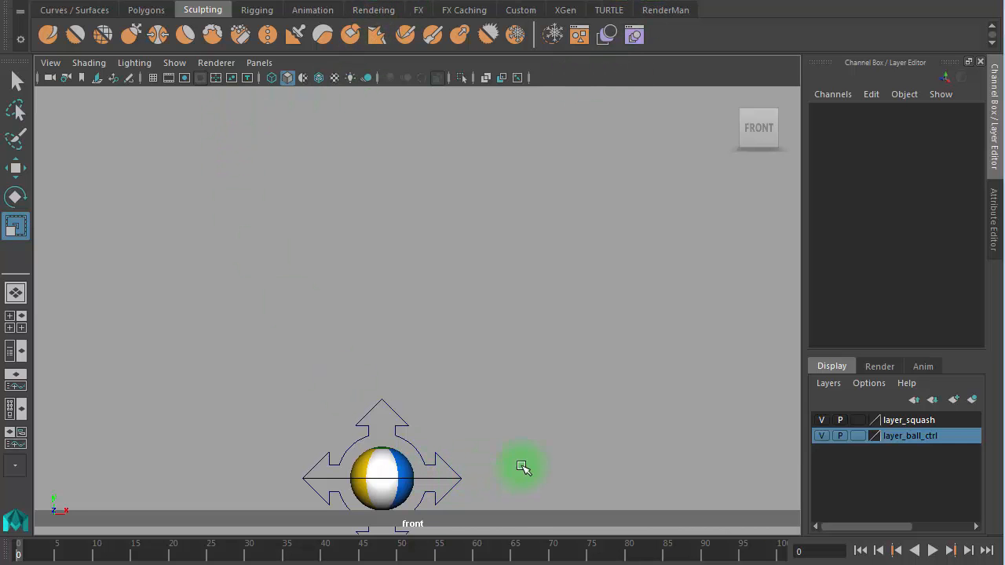
{"action": "key", "text": "space"}
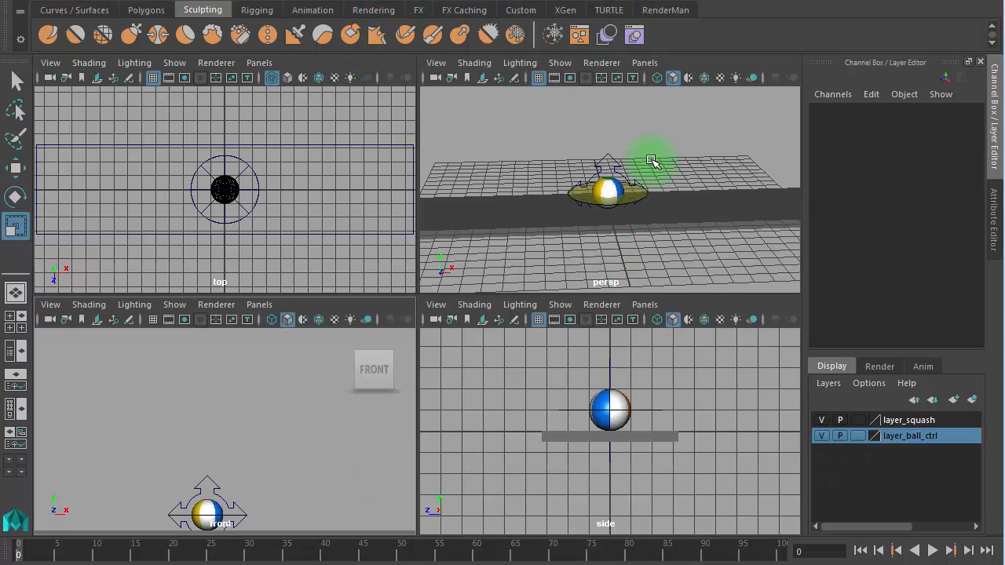
{"action": "key", "text": "space"}
{"action": "right_click_drag", "start_coordinate": [412, 325], "coordinate": [793, 301], "text": "alt"}
{"action": "left_click", "coordinate": [560, 327]}
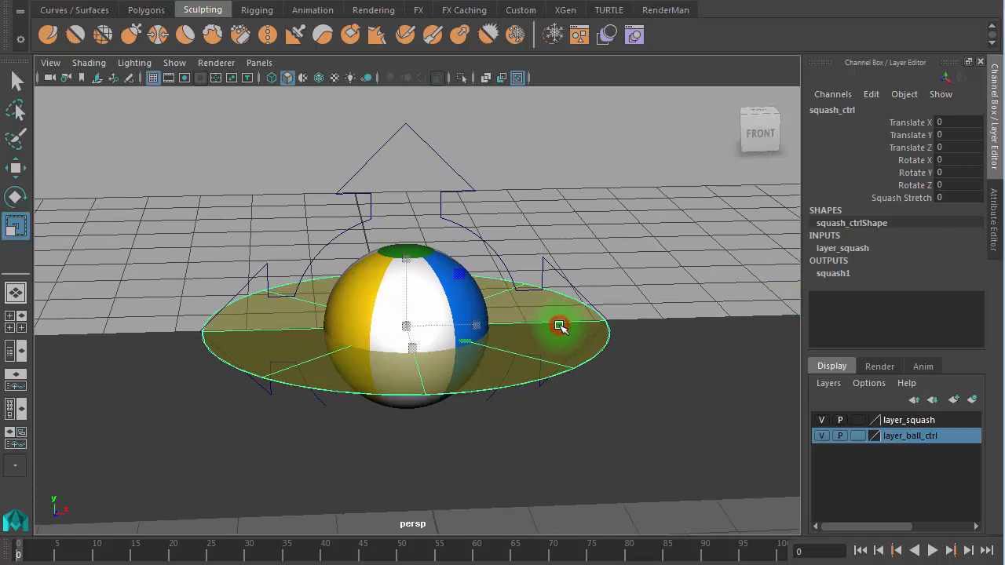
{"action": "left_click", "coordinate": [550, 210]}
{"action": "left_click_drag", "start_coordinate": [425, 187], "coordinate": [426, 189]}
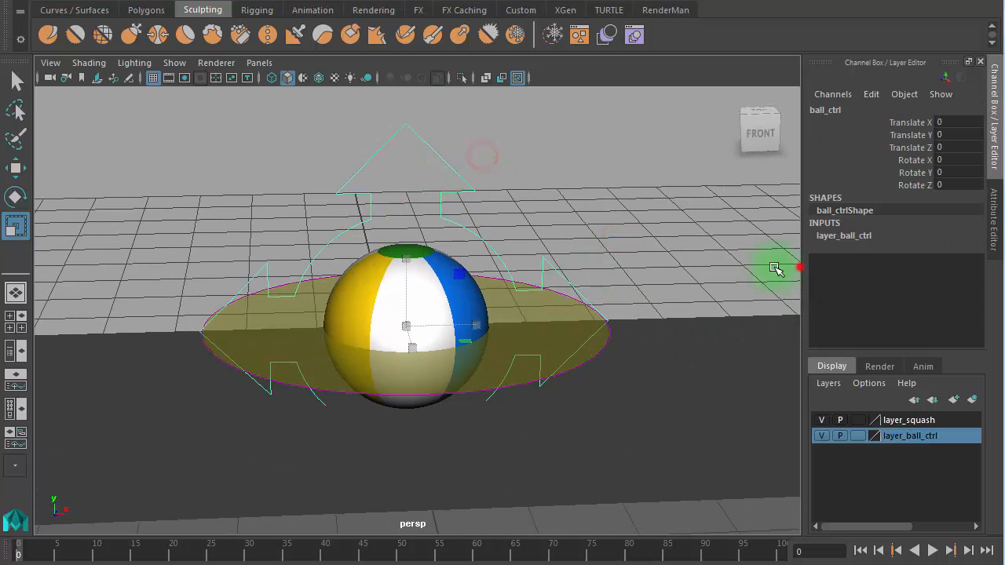
{"action": "left_click", "coordinate": [626, 236]}
{"action": "left_click_drag", "start_coordinate": [649, 238], "coordinate": [575, 419]}
{"action": "left_click", "coordinate": [674, 247]}
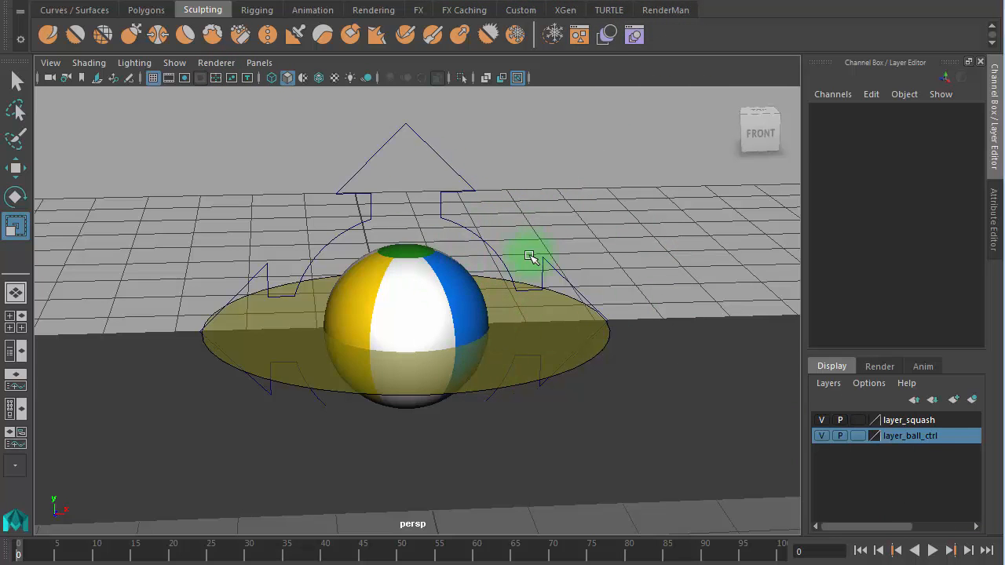
{"action": "left_click_drag", "start_coordinate": [485, 150], "coordinate": [437, 179]}
{"action": "left_click", "coordinate": [580, 160]}
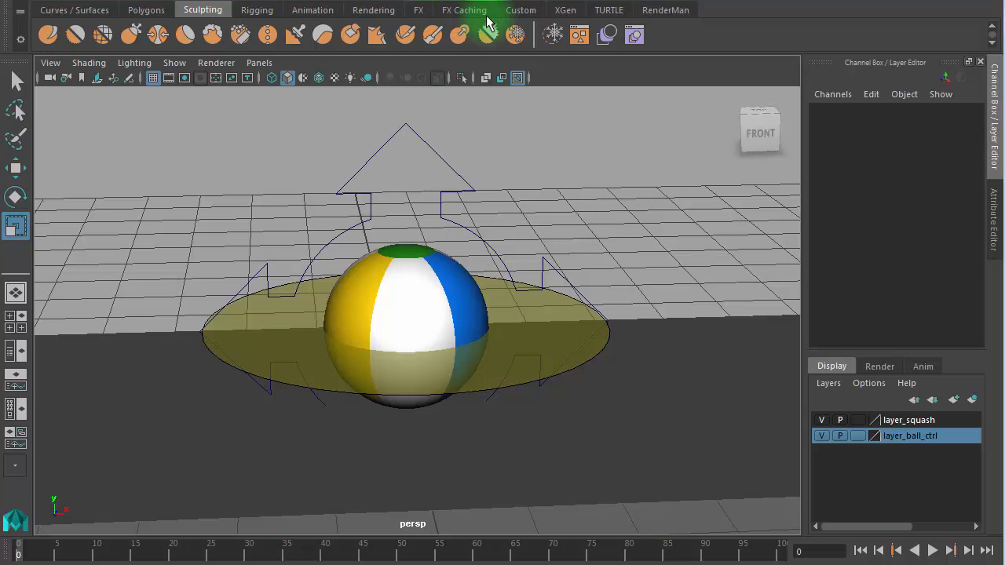
- Create a new custom shelf named b_ball
{"action": "left_click", "coordinate": [528, 11]}
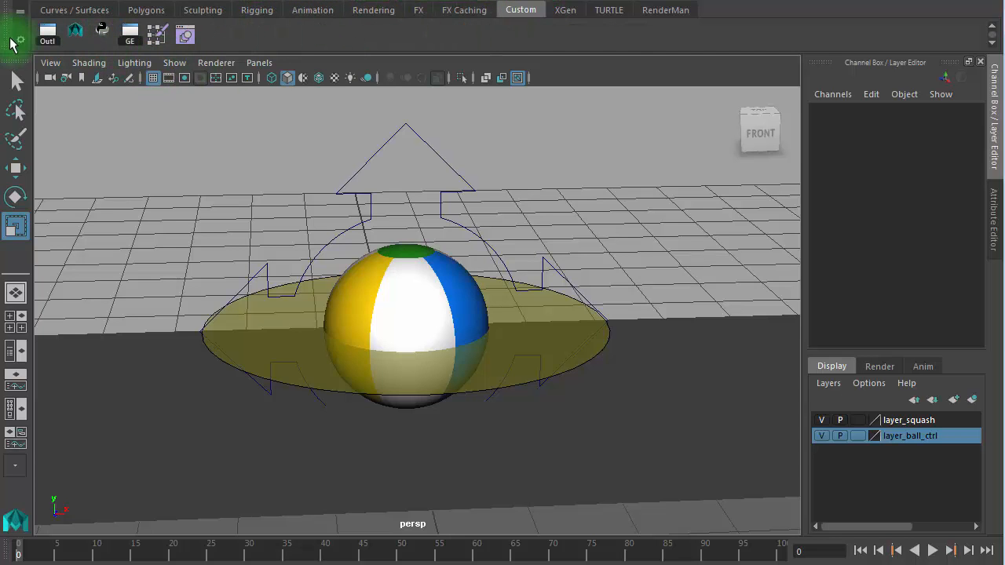
{"action": "left_click", "coordinate": [17, 39]}
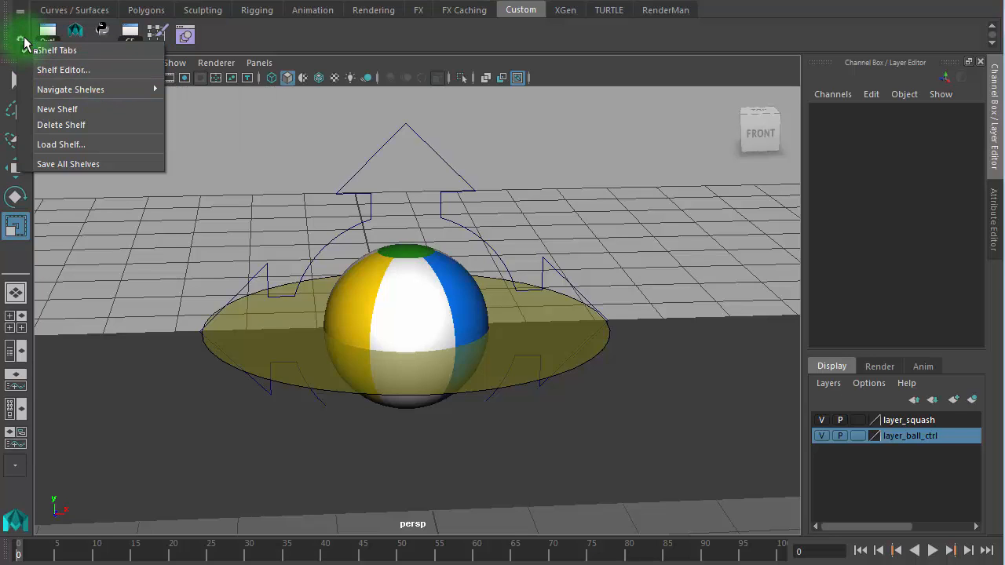
{"action": "left_click", "coordinate": [88, 110]}
{"action": "left_click_drag", "start_coordinate": [642, 287], "coordinate": [590, 198]}
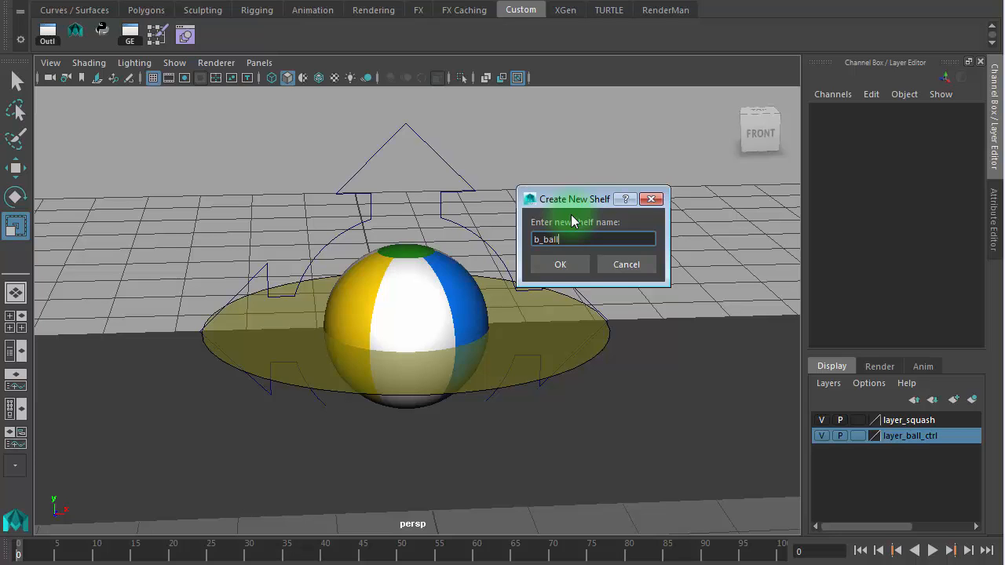
{"action": "left_click", "coordinate": [562, 265]}
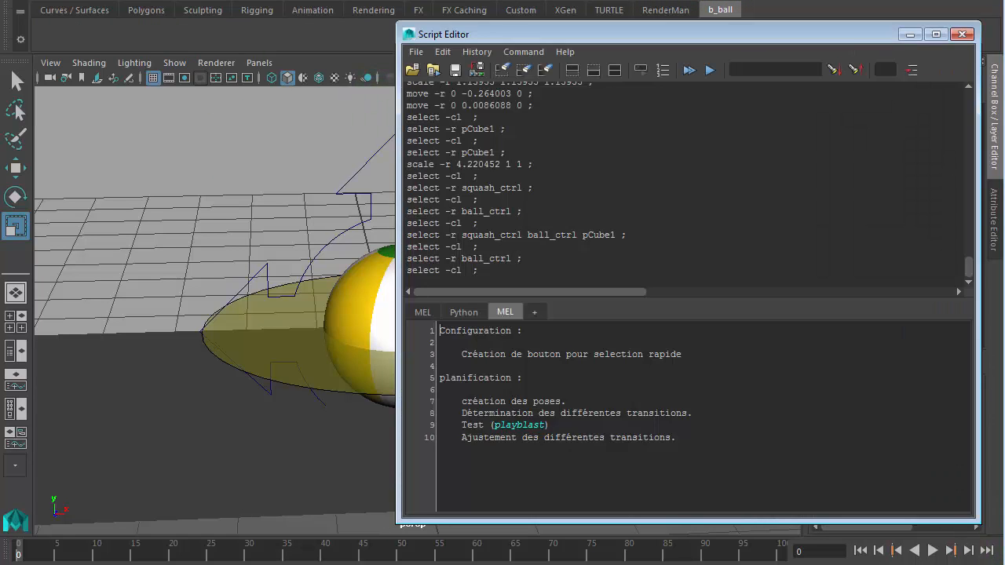
- Close the Script Editor and bring it up again over the viewport, resizing the main window to reach its opening control
{"action": "left_click", "coordinate": [962, 34]}
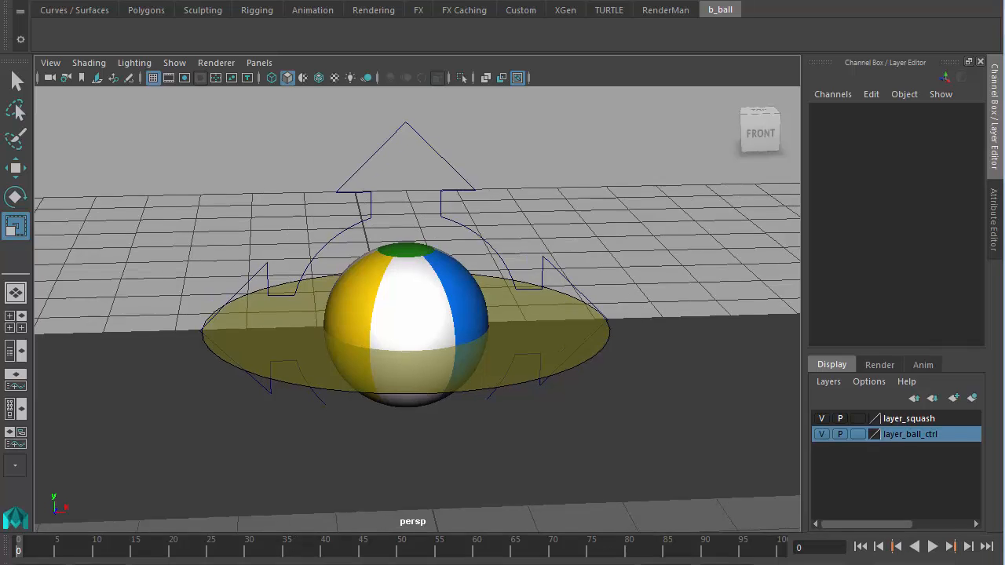
{"action": "left_click_drag", "start_coordinate": [539, 563], "coordinate": [539, 500]}
{"action": "left_click", "coordinate": [990, 471]}
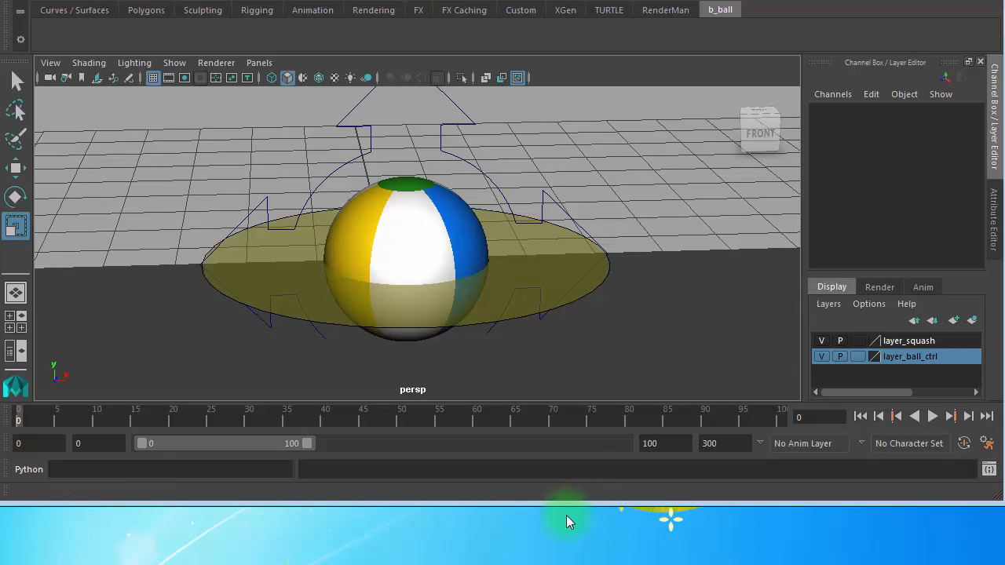
{"action": "left_click_drag", "start_coordinate": [571, 501], "coordinate": [573, 552]}
{"action": "left_click", "coordinate": [67, 453]}
{"action": "left_click_drag", "start_coordinate": [3, 437], "coordinate": [7, 434]}
{"action": "left_click_drag", "start_coordinate": [213, 545], "coordinate": [216, 564]}
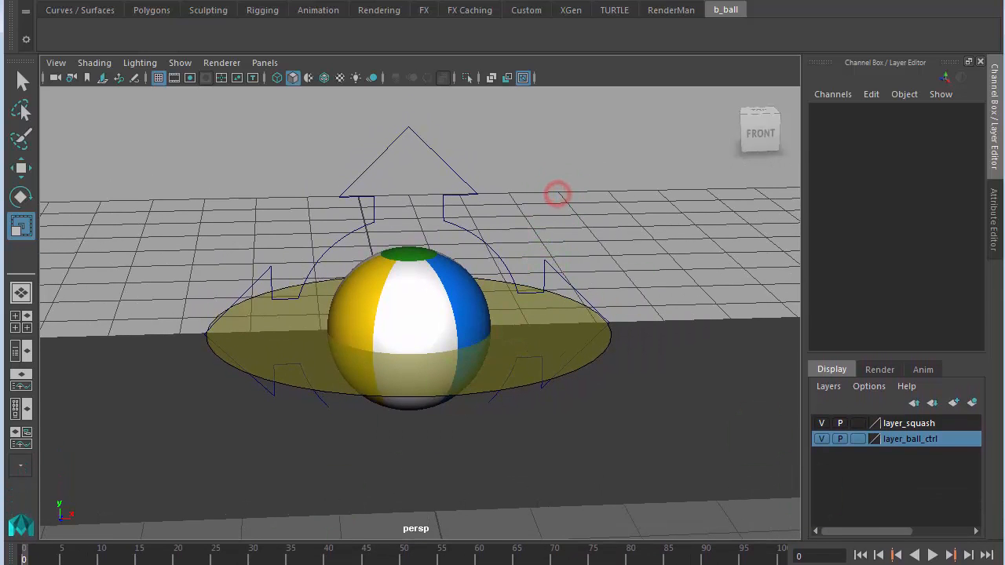
{"action": "key", "text": "alt+Tab"}
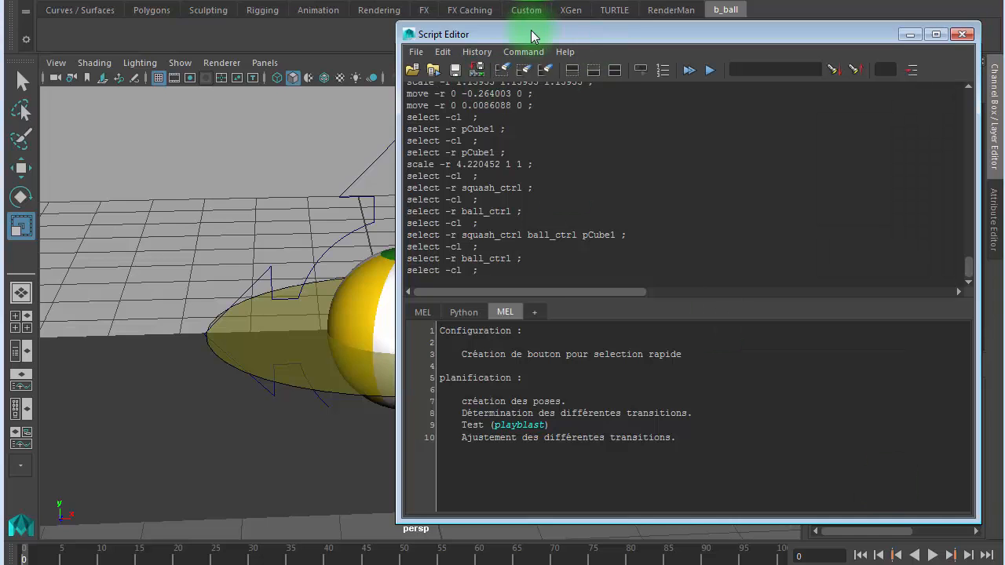
- Add a new MEL tab to the Script Editor and reposition and narrow its window to uncover the ball
{"action": "left_click", "coordinate": [535, 313]}
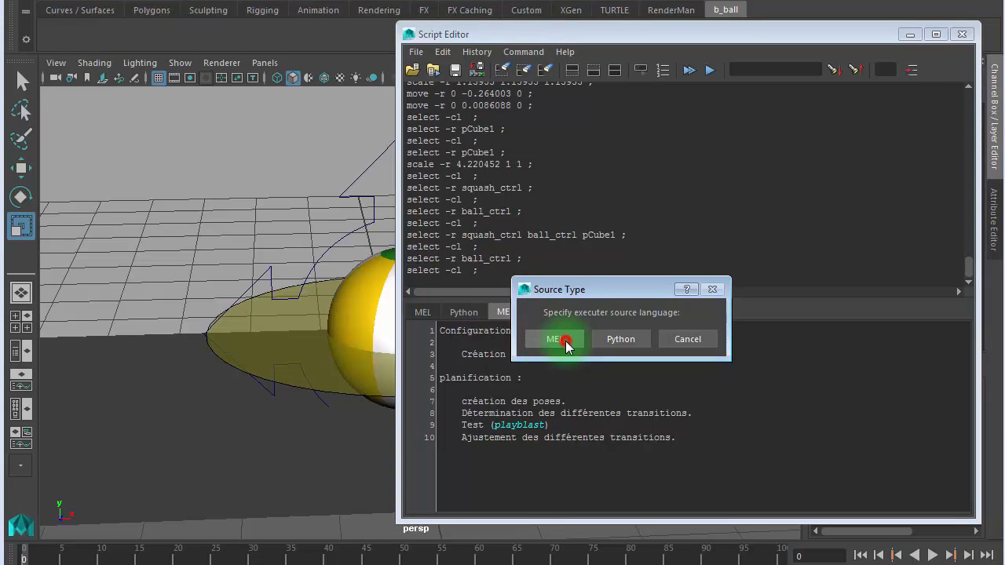
{"action": "left_click", "coordinate": [565, 341]}
{"action": "left_click", "coordinate": [535, 313]}
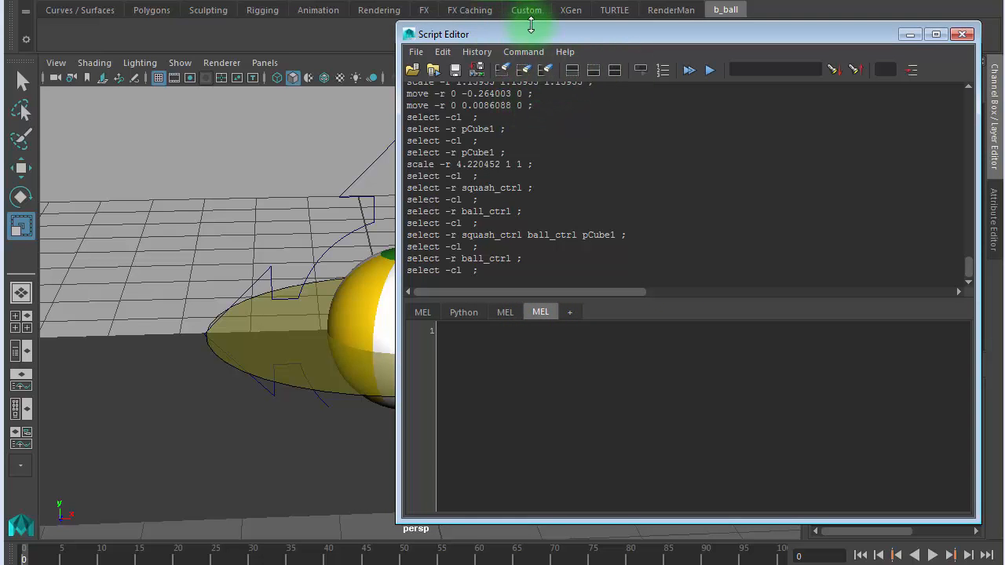
{"action": "left_click_drag", "start_coordinate": [528, 34], "coordinate": [506, 9]}
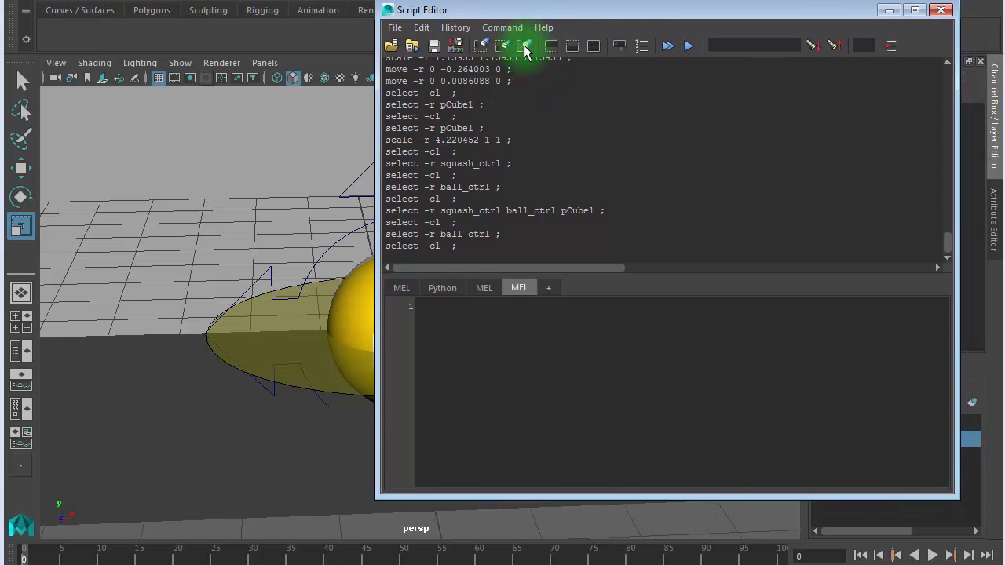
{"action": "left_click_drag", "start_coordinate": [377, 163], "coordinate": [481, 159]}
- Enter the test text sdfvsdv in the new MEL tab and clear both the command history and the input area
{"action": "left_click_drag", "start_coordinate": [759, 89], "coordinate": [607, 210]}
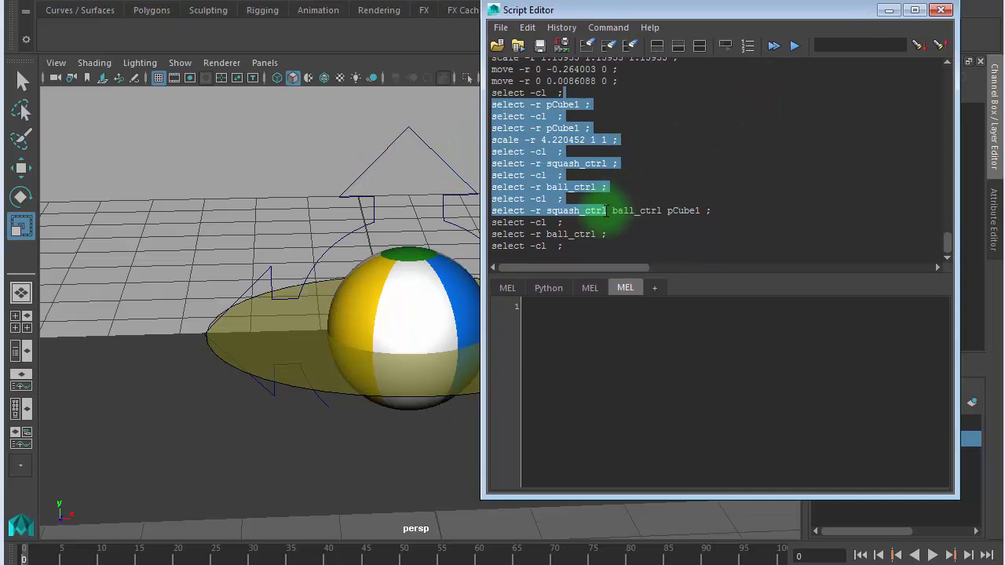
{"action": "left_click", "coordinate": [576, 336]}
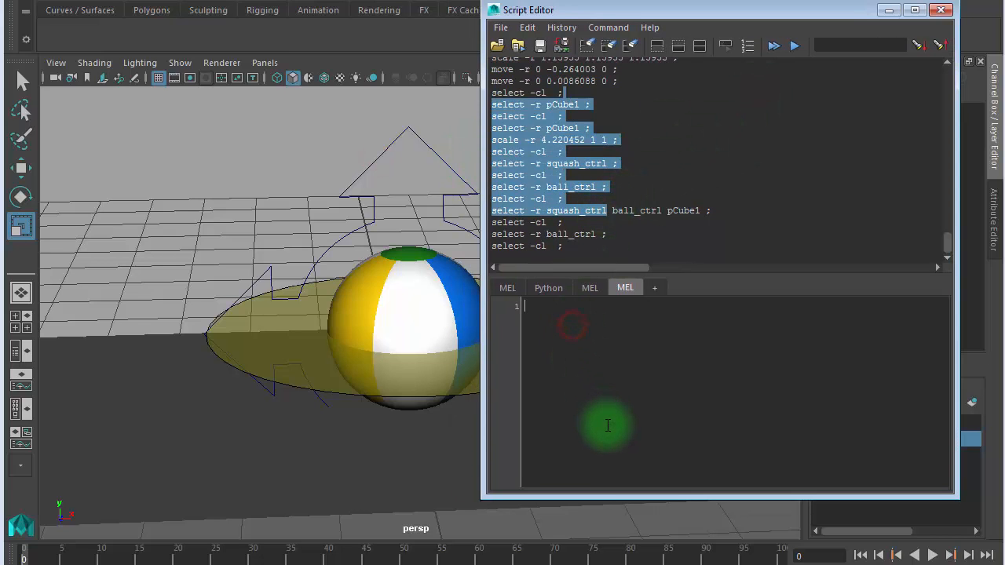
{"action": "type", "text": "sdfvsdv"}
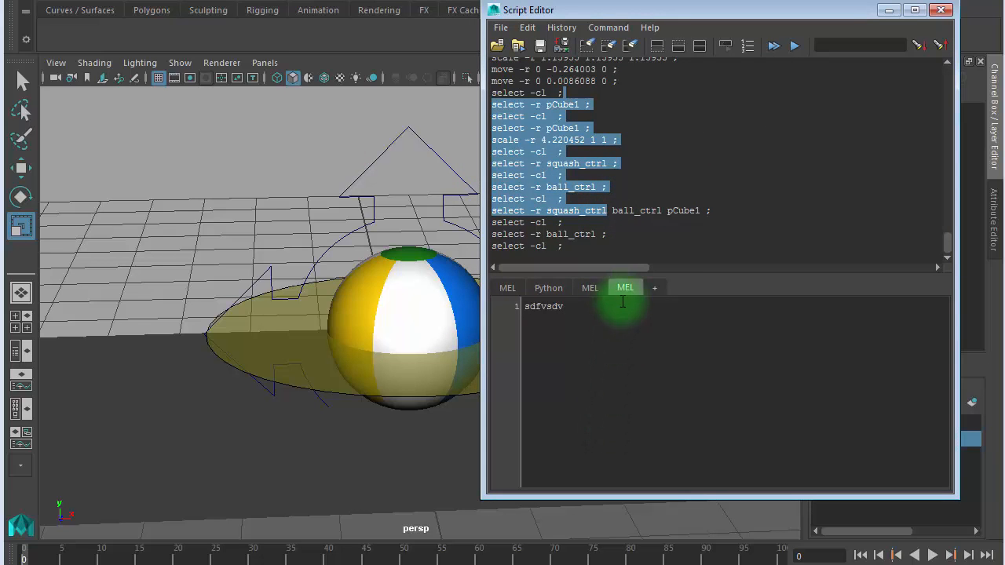
{"action": "left_click", "coordinate": [592, 47]}
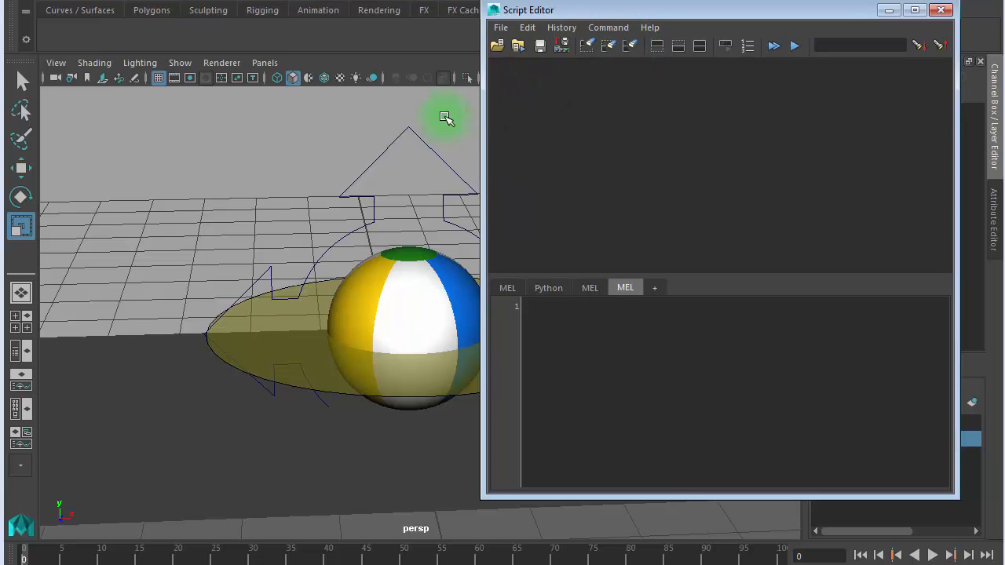
- Select ball_ctrl and move it freely by about -1.765 in X, 0.358 in Y and -0.269 in Z
{"action": "left_click", "coordinate": [366, 148]}
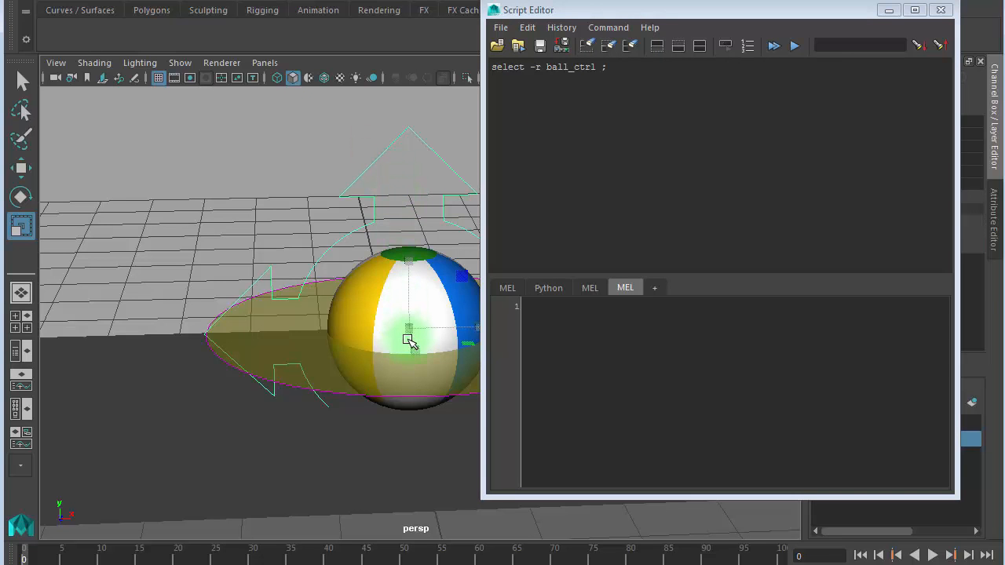
{"action": "key", "text": "w"}
{"action": "left_click_drag", "start_coordinate": [408, 337], "coordinate": [262, 306]}
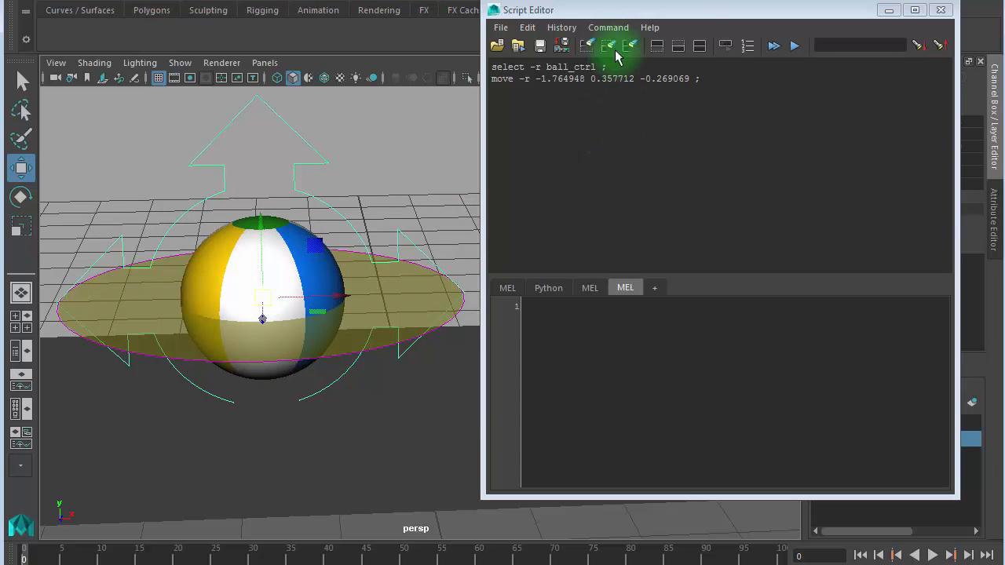
- Test deselecting and reselecting ball_ctrl, clear the Script Editor, and select ball_ctrl again to log only its selection command
{"action": "left_click", "coordinate": [333, 154]}
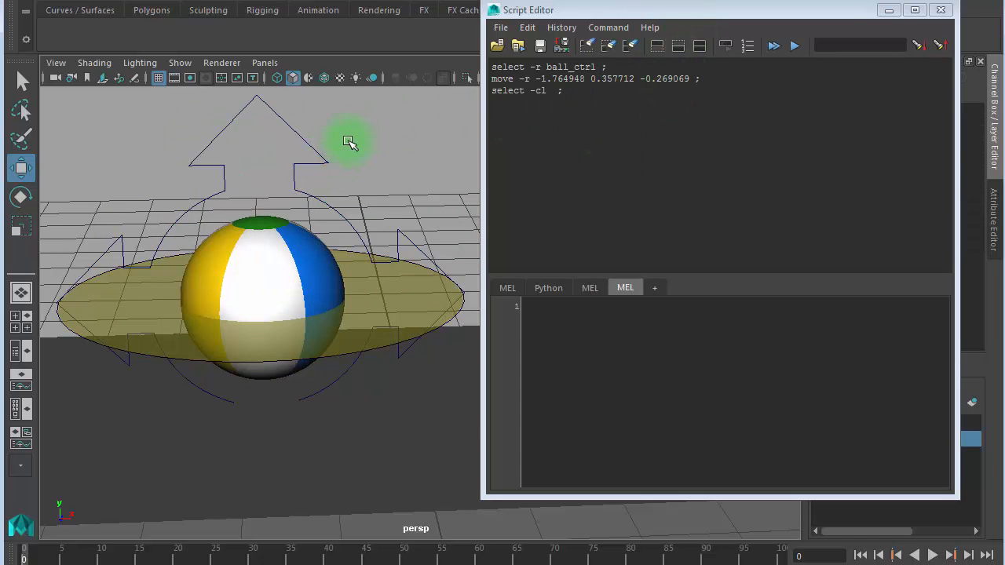
{"action": "left_click_drag", "start_coordinate": [346, 132], "coordinate": [294, 165]}
{"action": "left_click", "coordinate": [374, 161]}
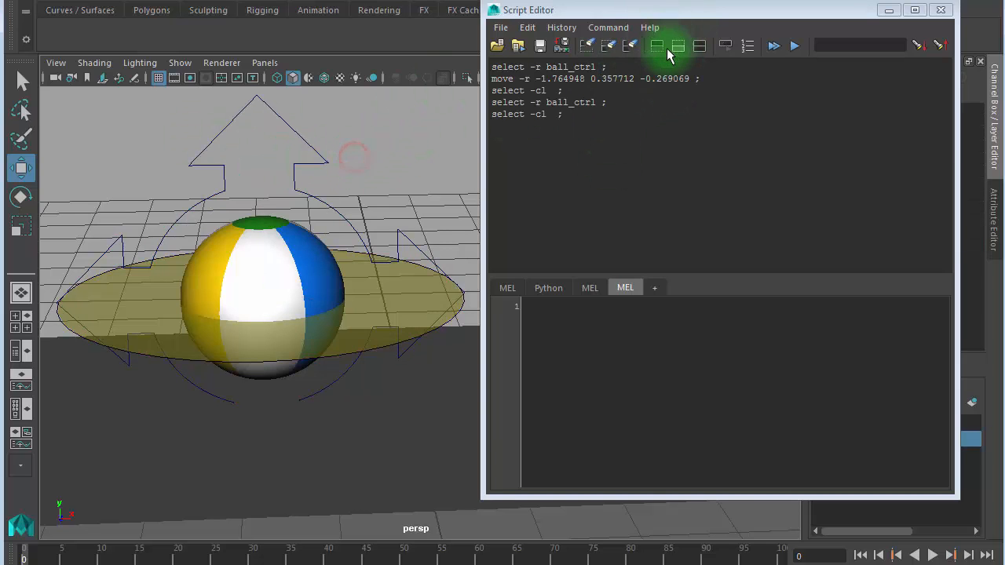
{"action": "left_click", "coordinate": [632, 47]}
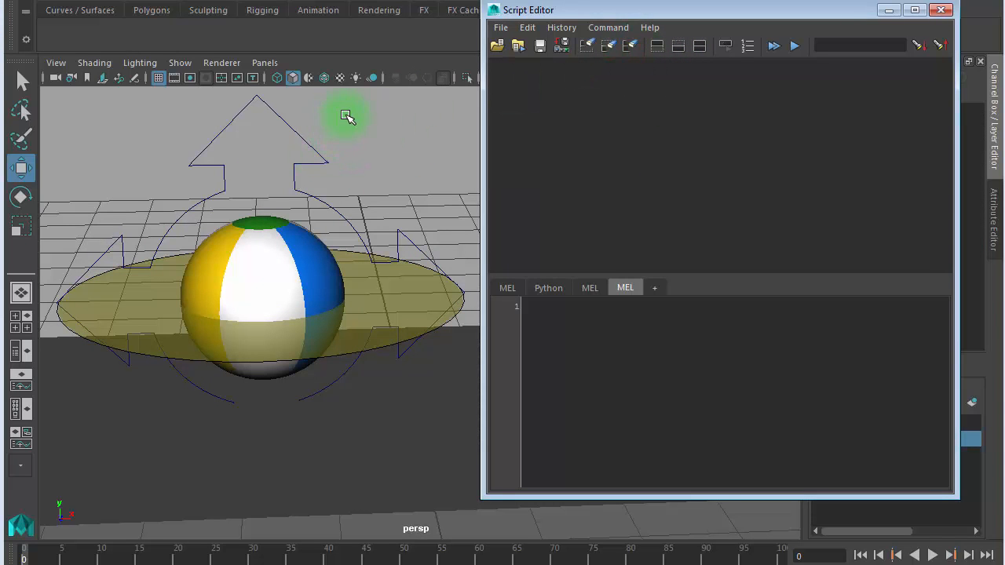
{"action": "left_click_drag", "start_coordinate": [346, 115], "coordinate": [281, 153]}
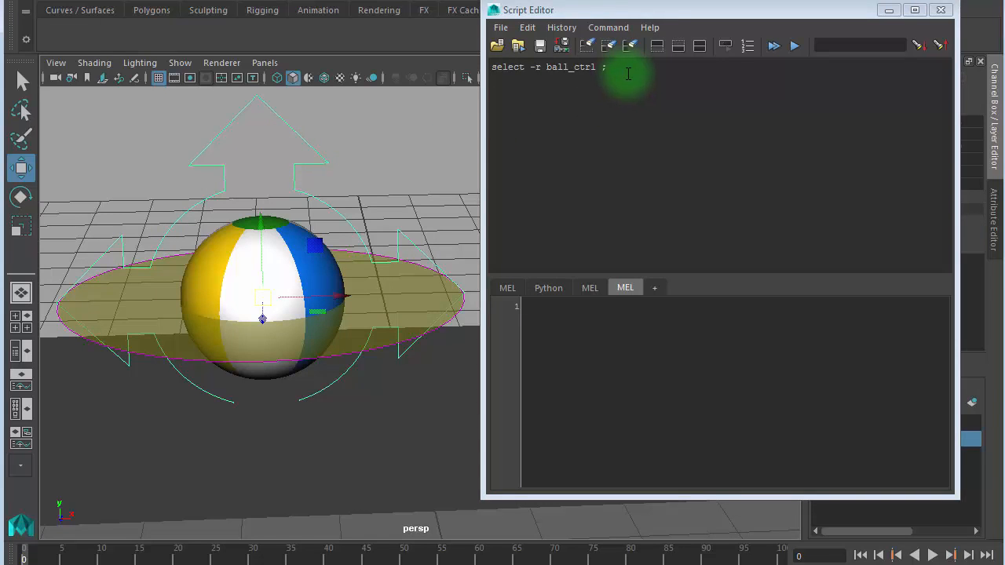
- Save the logged command "select -r ball_ctrl ;" to the b_ball shelf as a MEL item named tr_rot
{"action": "left_click_drag", "start_coordinate": [626, 69], "coordinate": [437, 67]}
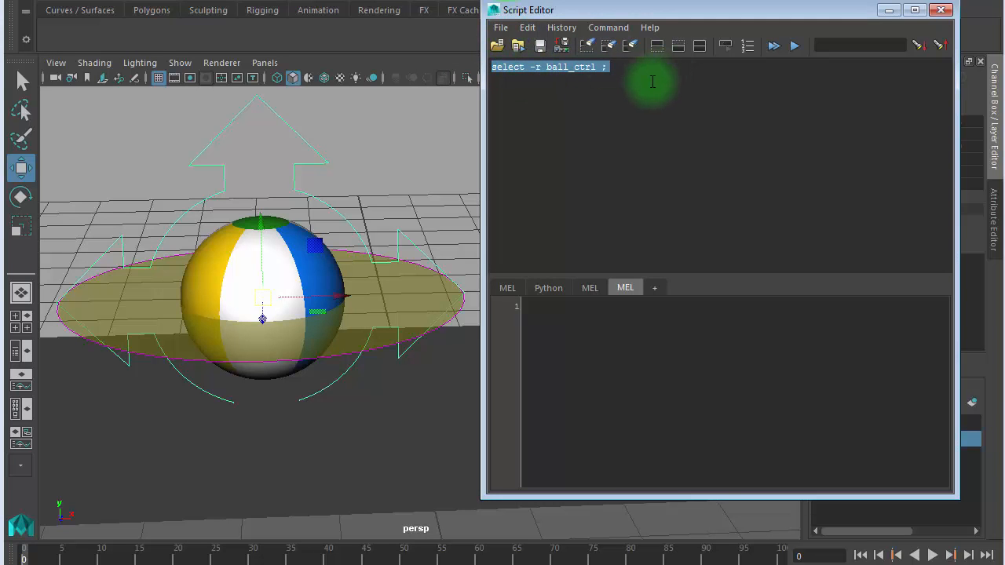
{"action": "left_click", "coordinate": [501, 28]}
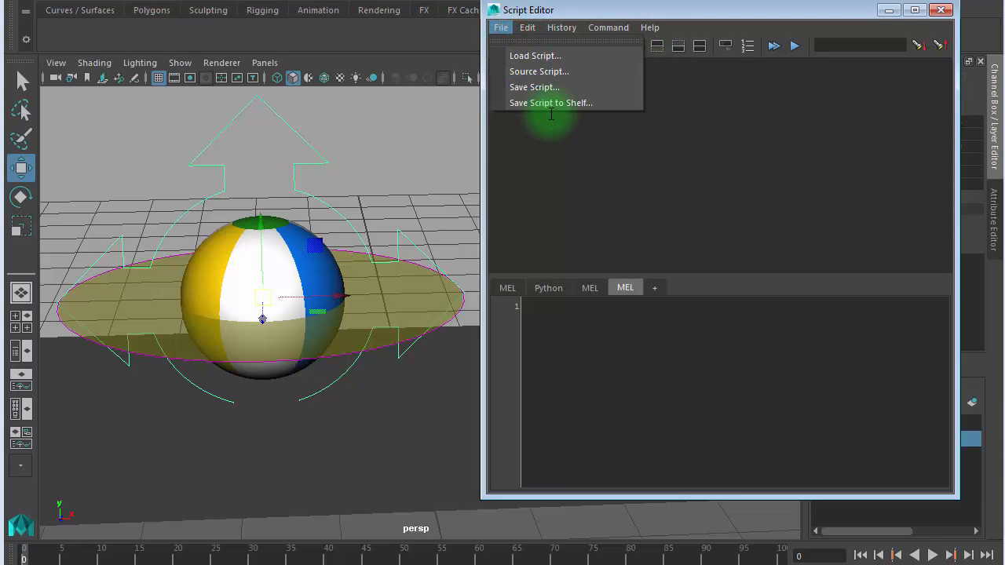
{"action": "left_click", "coordinate": [576, 105]}
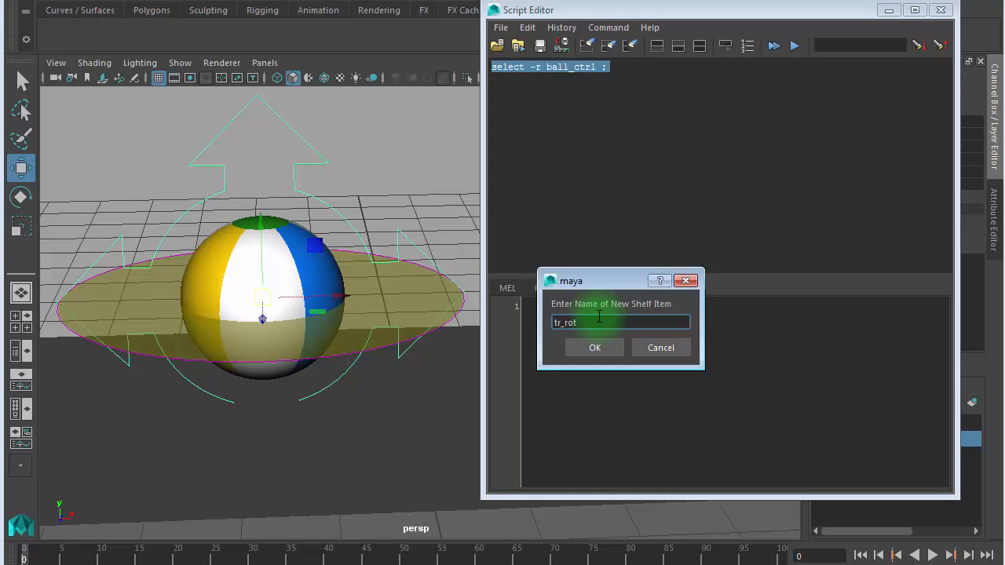
{"action": "left_click", "coordinate": [581, 345]}
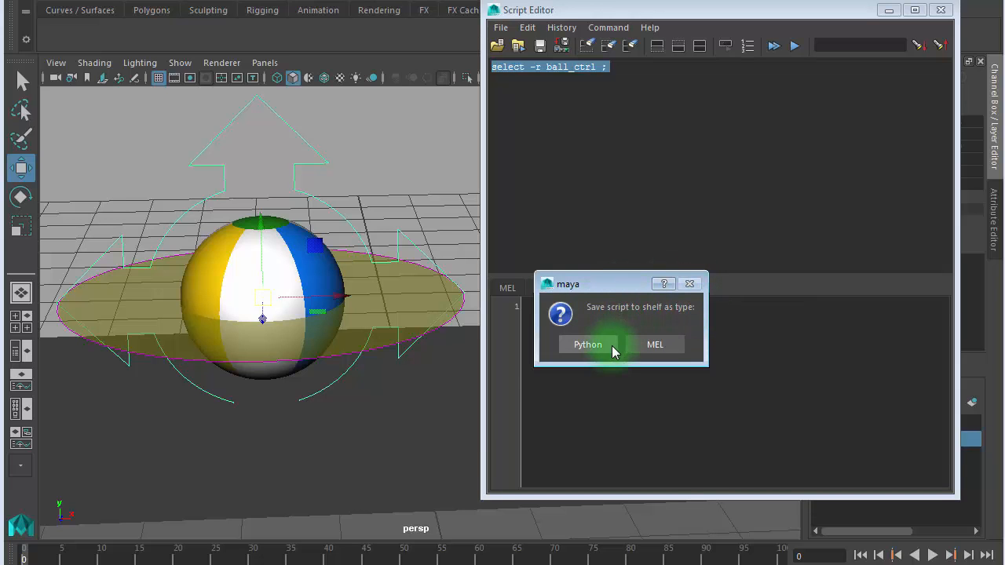
{"action": "left_click", "coordinate": [659, 347]}
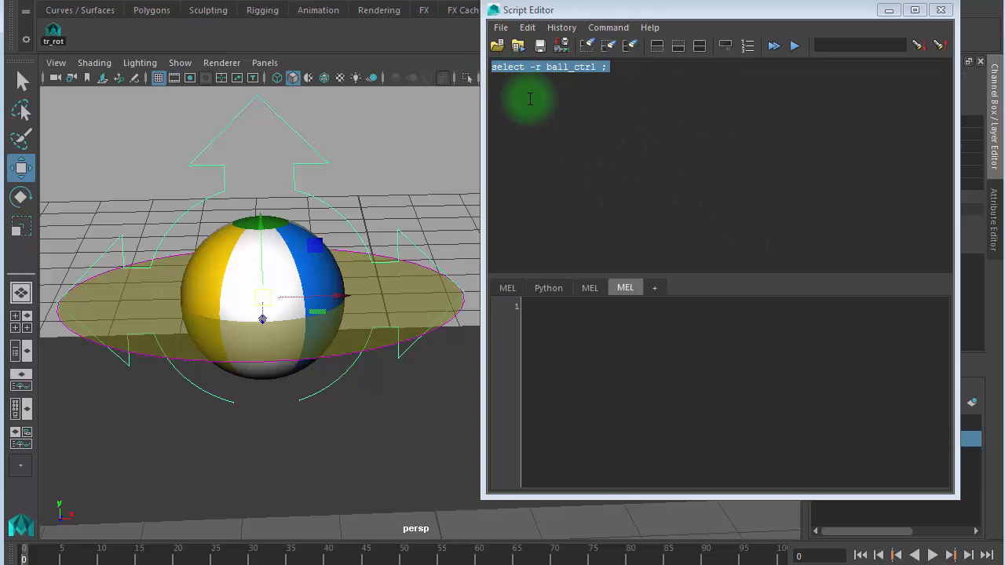
{"action": "left_click", "coordinate": [610, 105]}
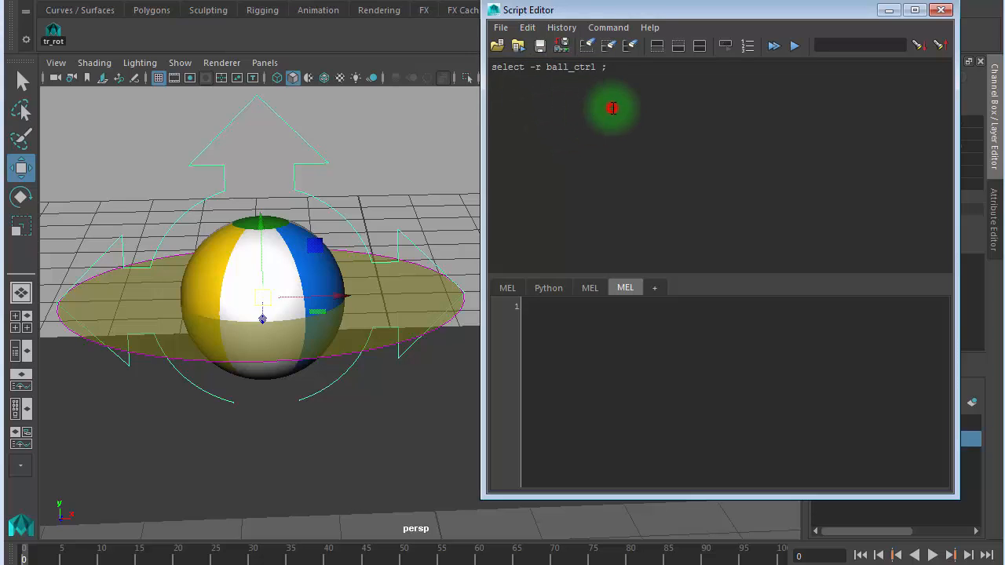
- Deselect everything, clear the Script Editor history, and select squash_ctrl to log only its selection command
{"action": "left_click", "coordinate": [631, 46]}
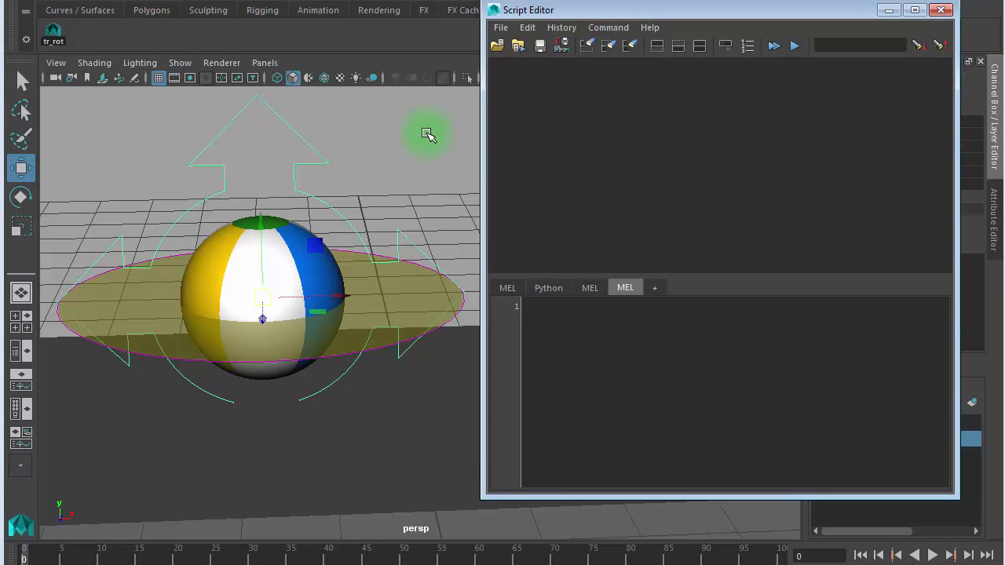
{"action": "left_click", "coordinate": [427, 133]}
{"action": "left_click", "coordinate": [595, 87]}
{"action": "left_click", "coordinate": [657, 46]}
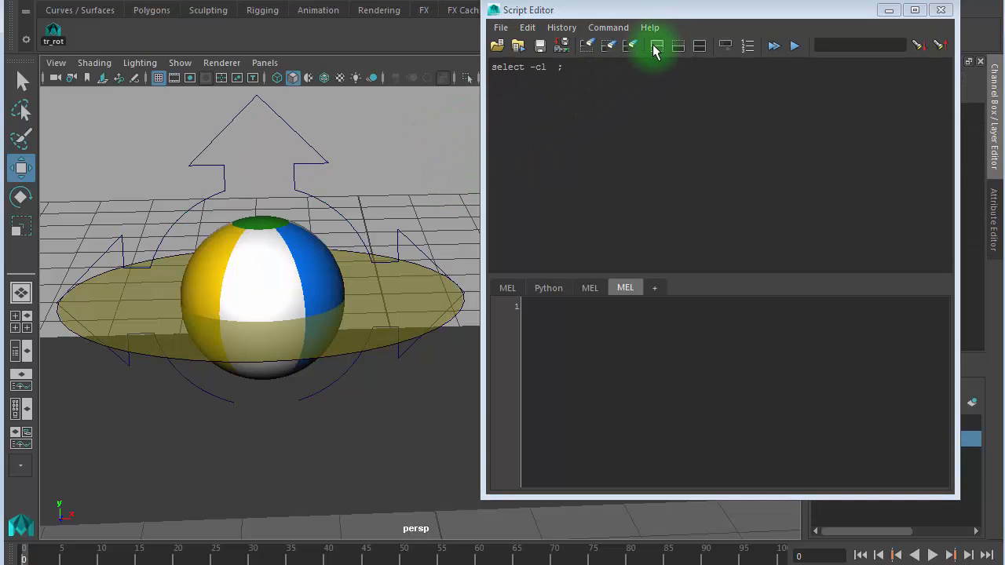
{"action": "left_click", "coordinate": [633, 47]}
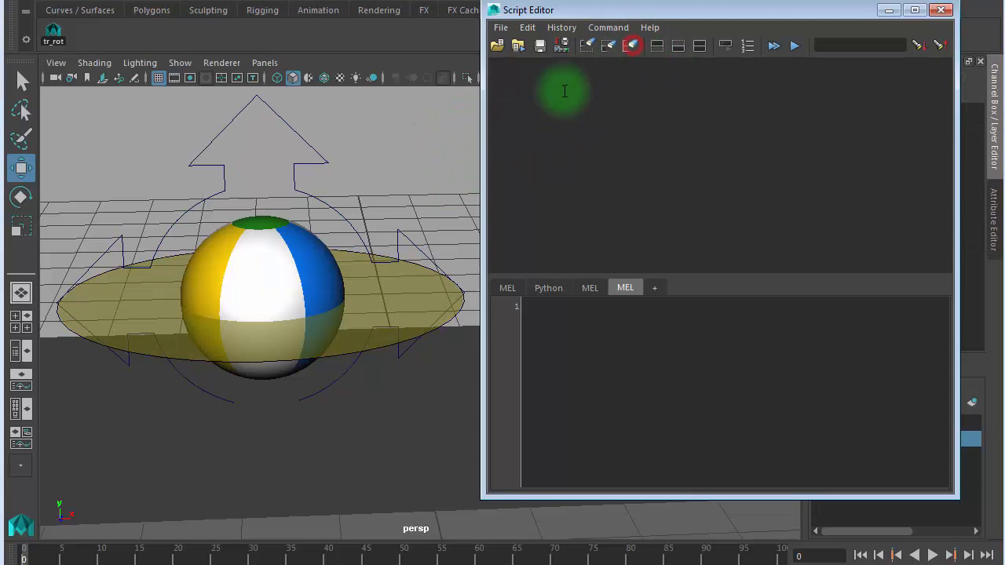
{"action": "left_click", "coordinate": [405, 292]}
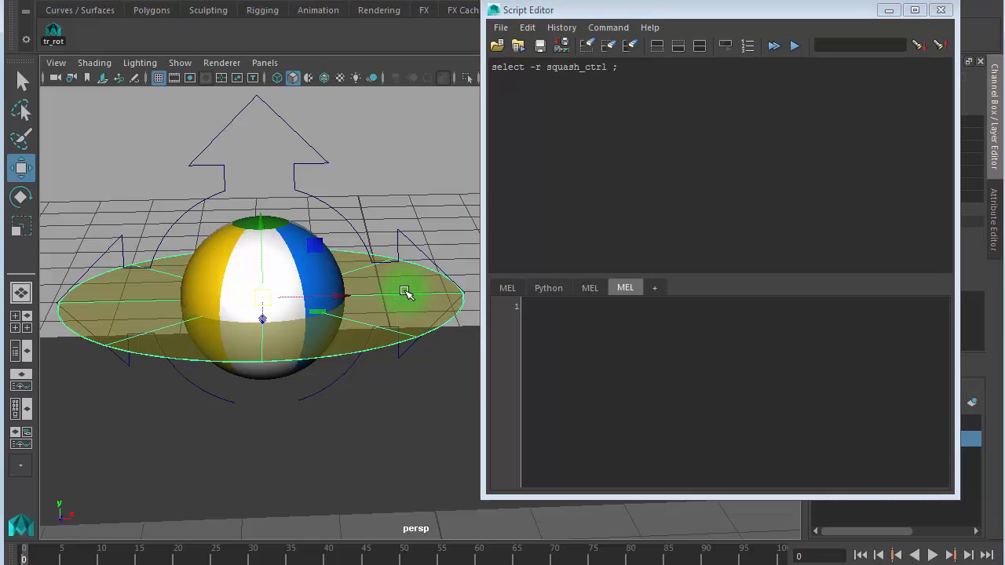
- Save the logged command "select -r squash_ctrl ;" to the b_ball shelf as a MEL item named squash
{"action": "left_click_drag", "start_coordinate": [646, 67], "coordinate": [464, 72]}
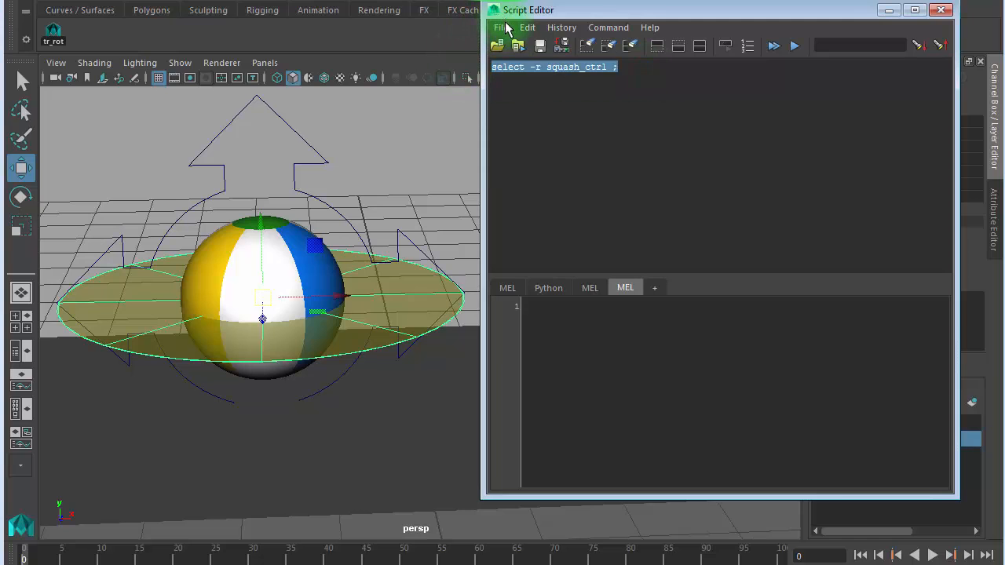
{"action": "left_click", "coordinate": [502, 28]}
{"action": "left_click", "coordinate": [528, 102]}
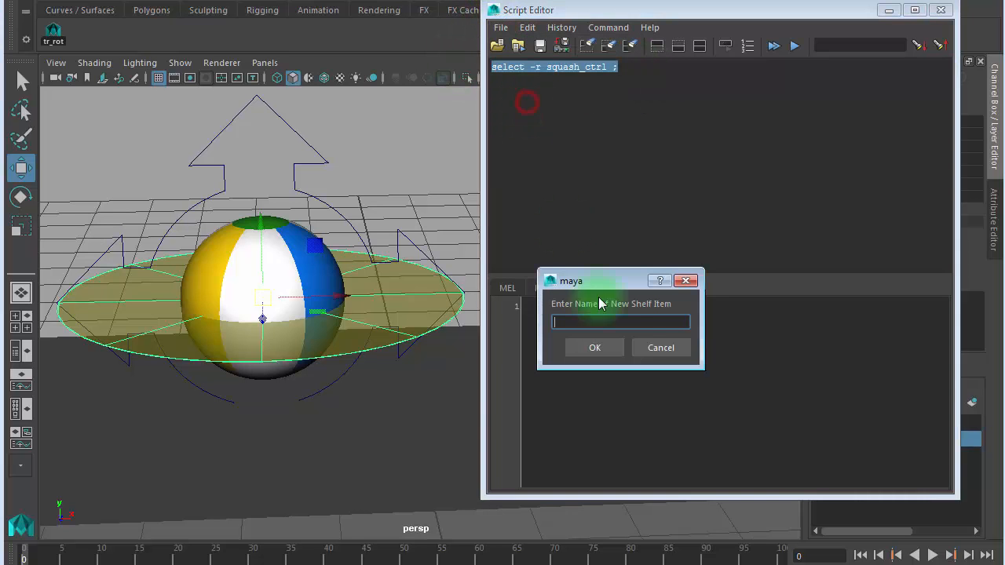
{"action": "type", "text": "s"}
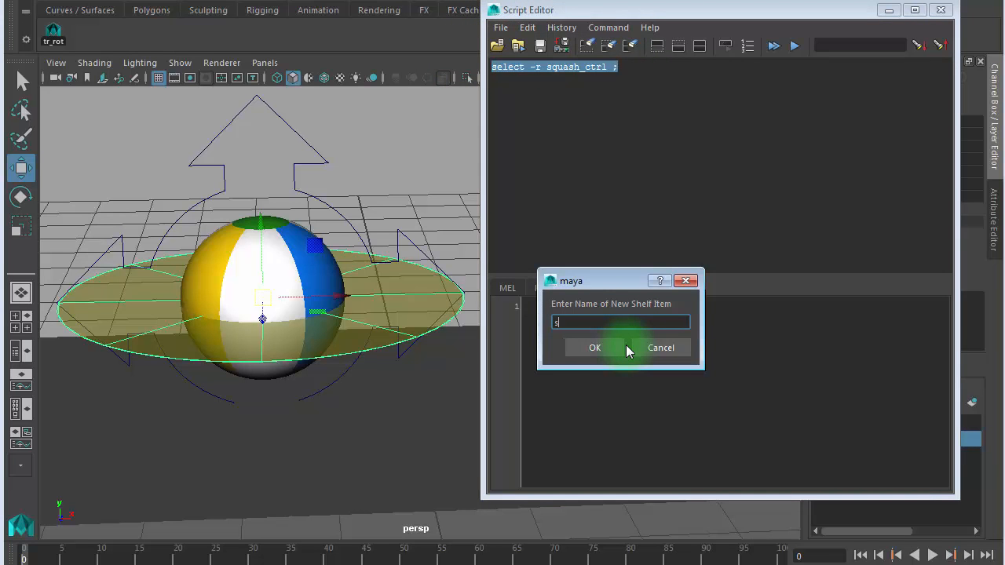
{"action": "type", "text": "quash"}
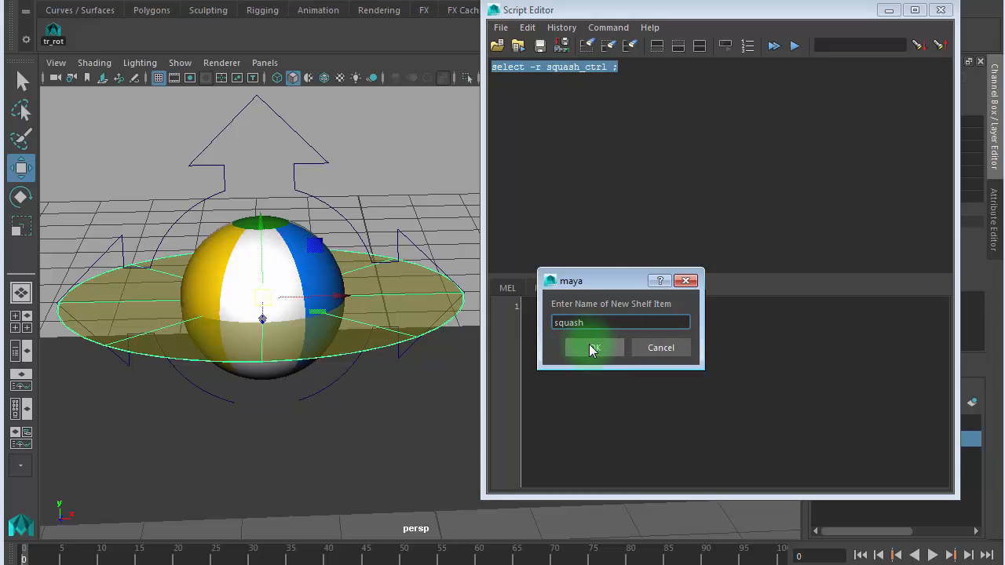
{"action": "left_click", "coordinate": [594, 347]}
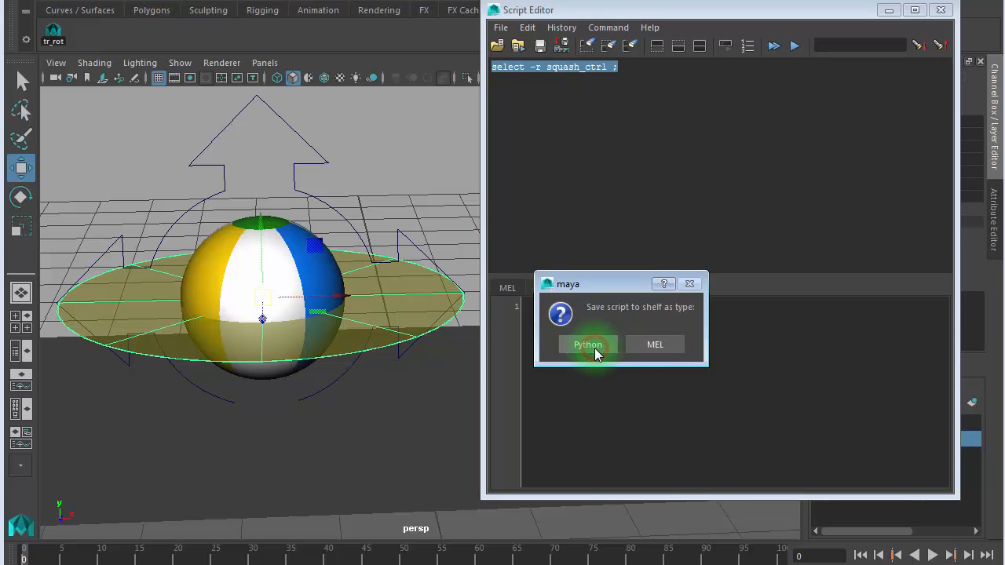
{"action": "left_click", "coordinate": [648, 341]}
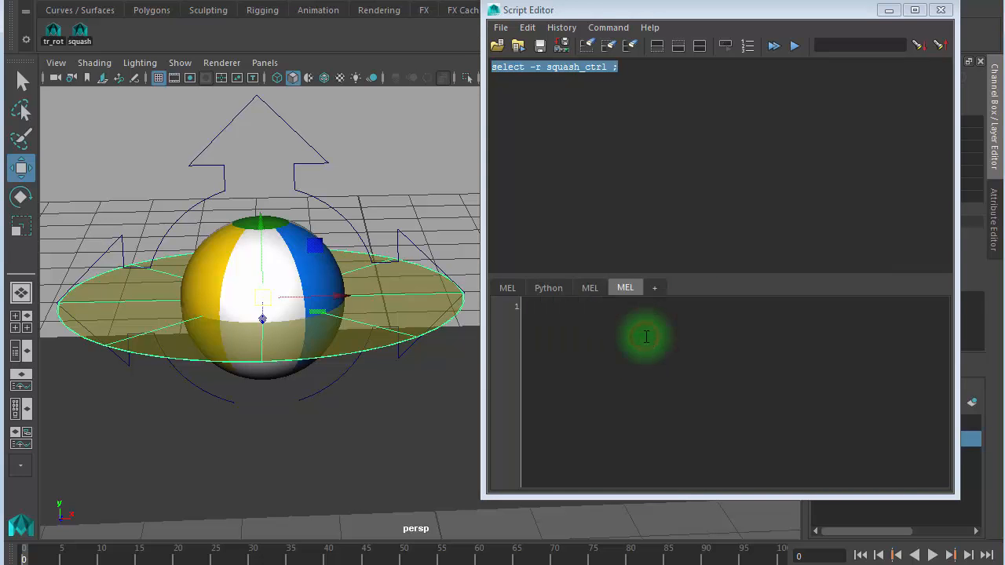
- Test selecting ball_ctrl and adding squash_ctrl to the selection twice, clearing the selection after each try
{"action": "left_click", "coordinate": [395, 181]}
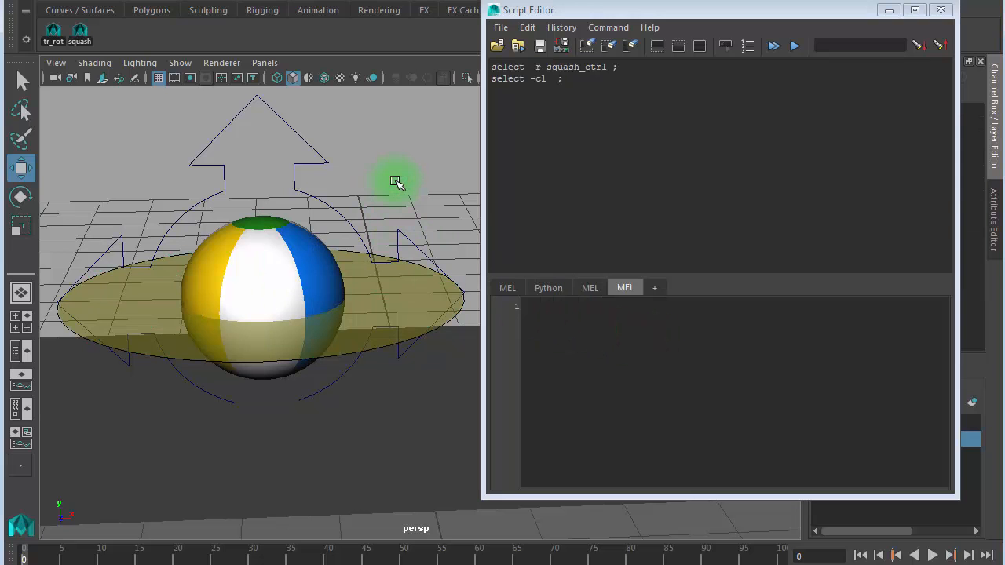
{"action": "left_click", "coordinate": [243, 110]}
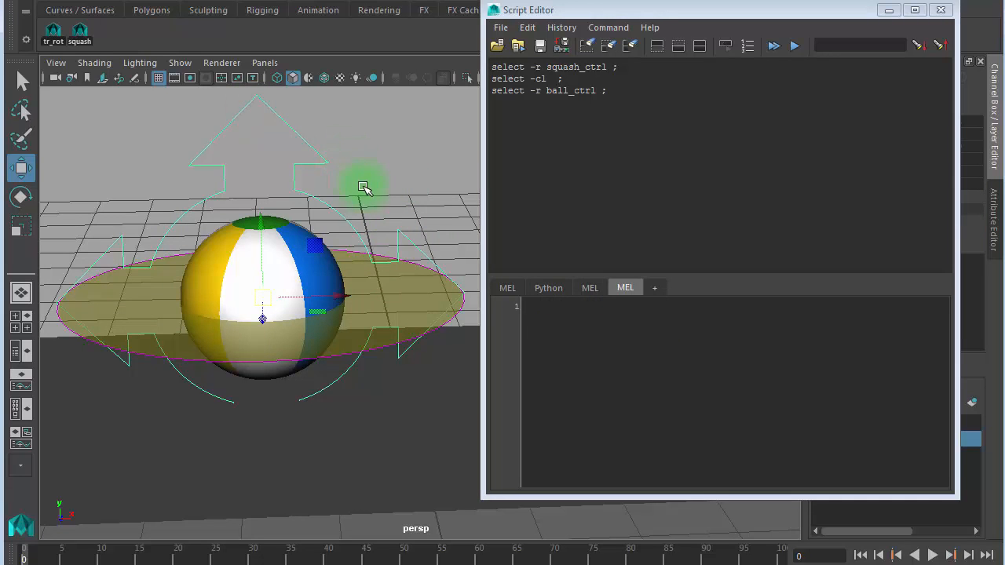
{"action": "left_click", "coordinate": [402, 284], "text": "shift"}
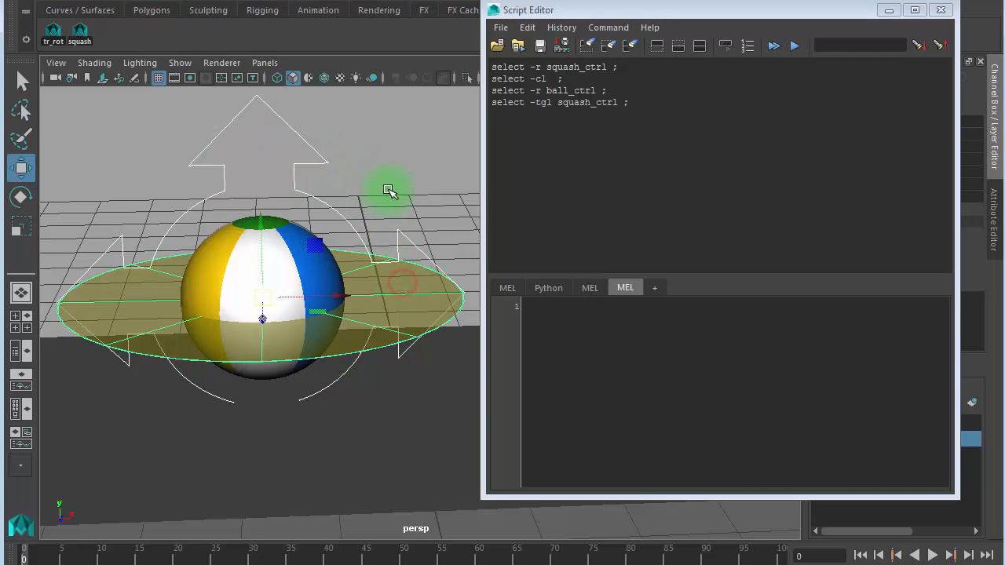
{"action": "left_click", "coordinate": [391, 184]}
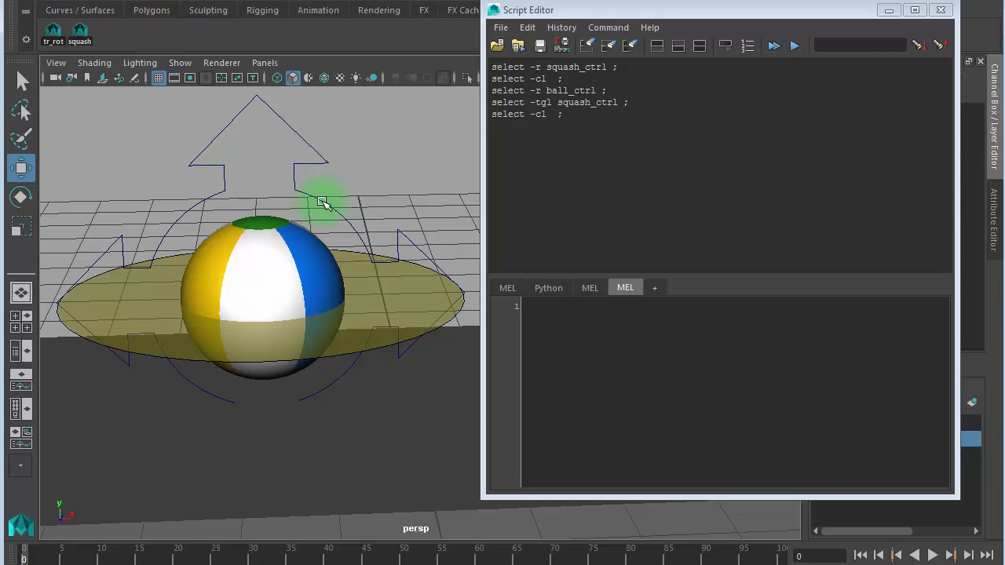
{"action": "left_click", "coordinate": [321, 161]}
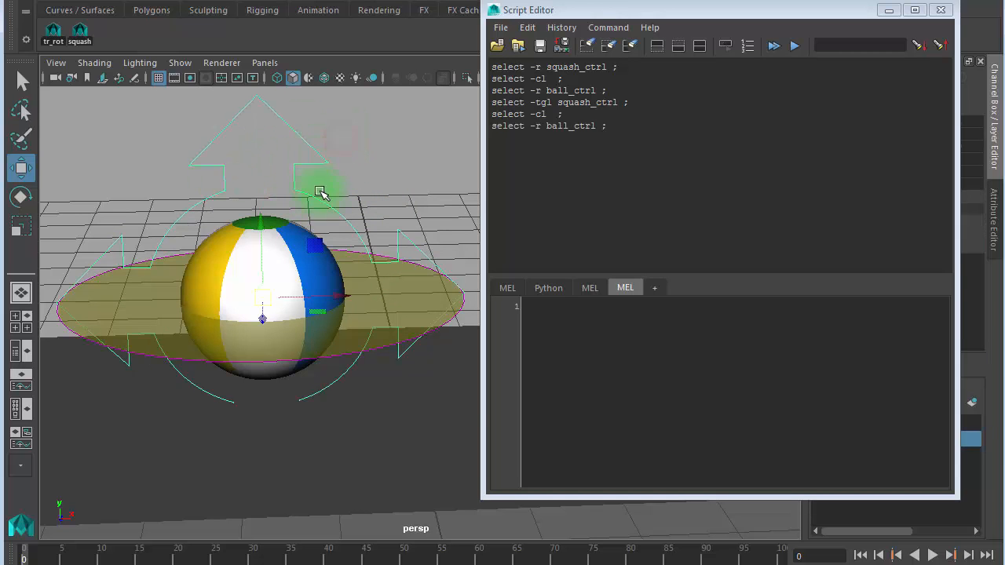
{"action": "left_click", "coordinate": [406, 288], "text": "shift"}
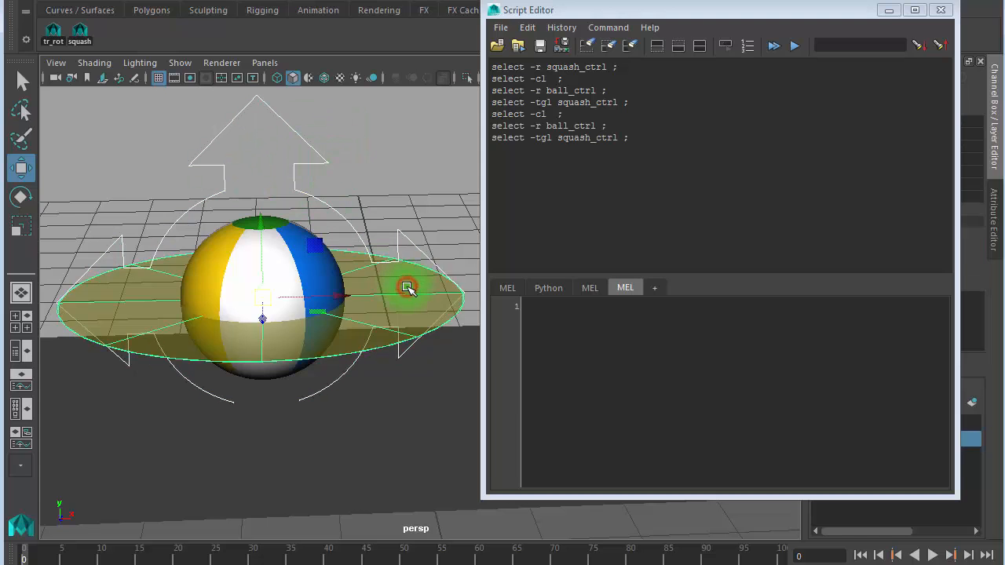
{"action": "left_click", "coordinate": [395, 176]}
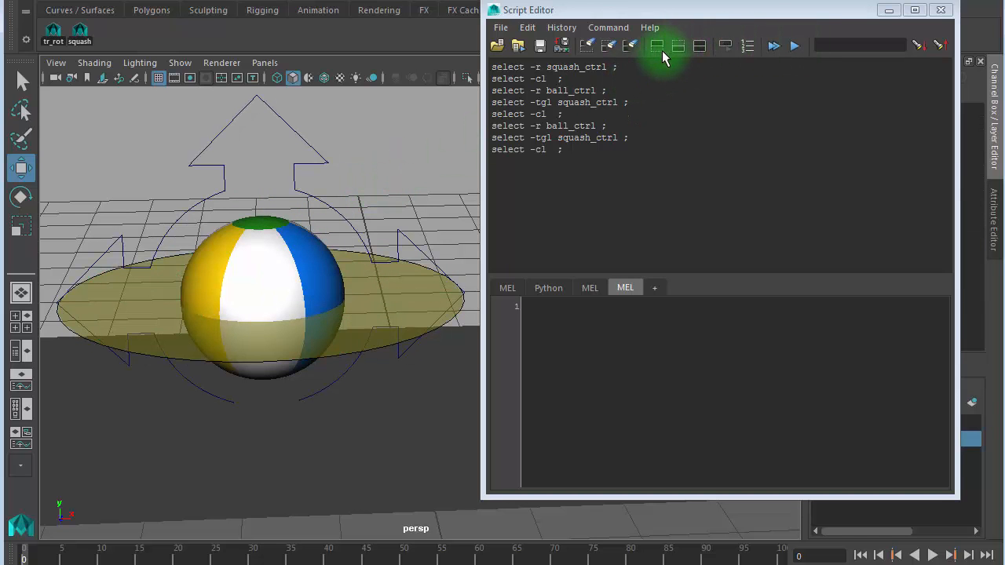
- Clear the Script Editor history, then select ball_ctrl and add squash_ctrl to log both selection commands
{"action": "left_click", "coordinate": [630, 49]}
{"action": "left_click_drag", "start_coordinate": [364, 121], "coordinate": [282, 154]}
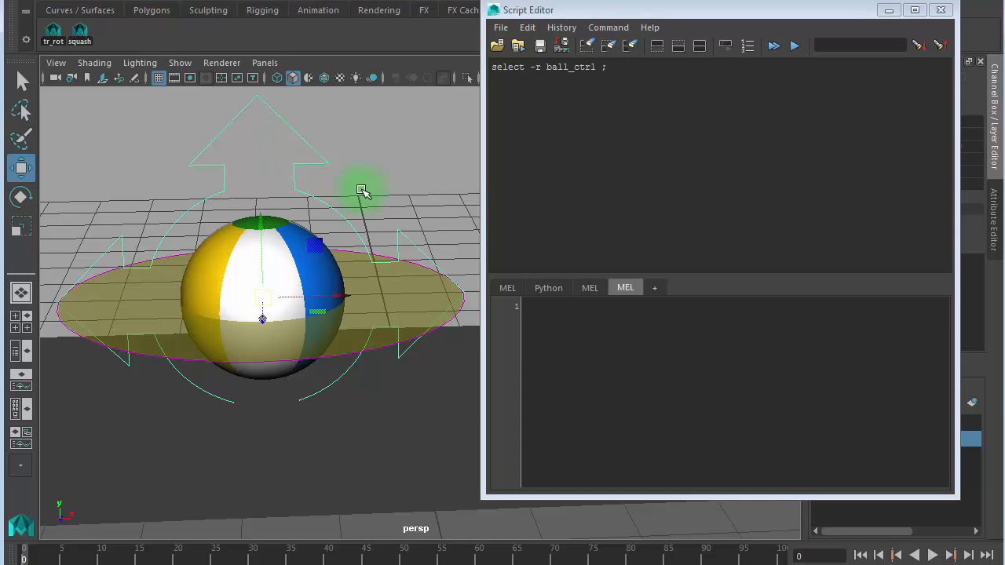
{"action": "left_click", "coordinate": [400, 292], "text": "shift"}
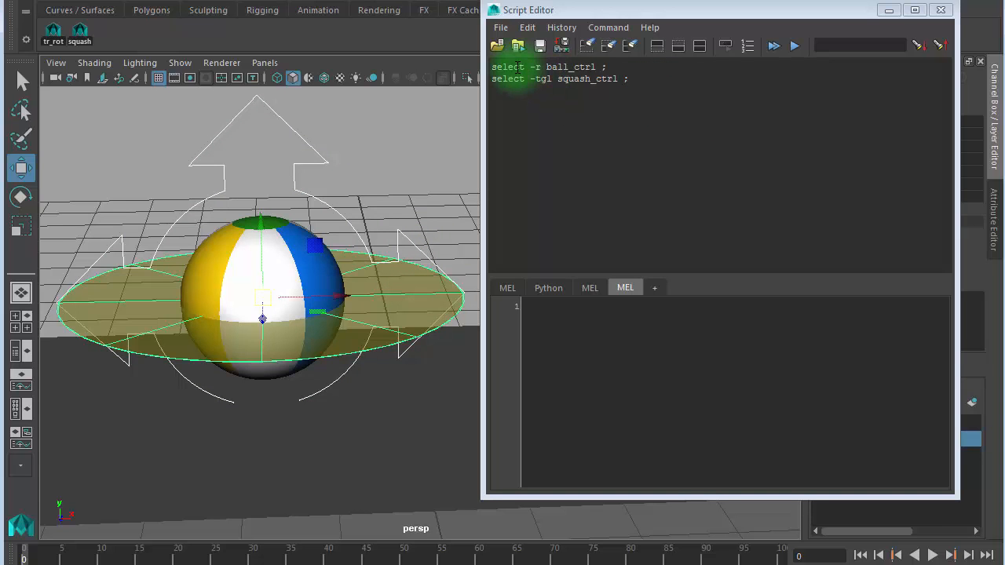
- Save the two logged commands selecting ball_ctrl and squash_ctrl to the b_ball shelf as a MEL item named all
{"action": "left_click_drag", "start_coordinate": [546, 68], "coordinate": [490, 64]}
{"action": "left_click", "coordinate": [633, 98]}
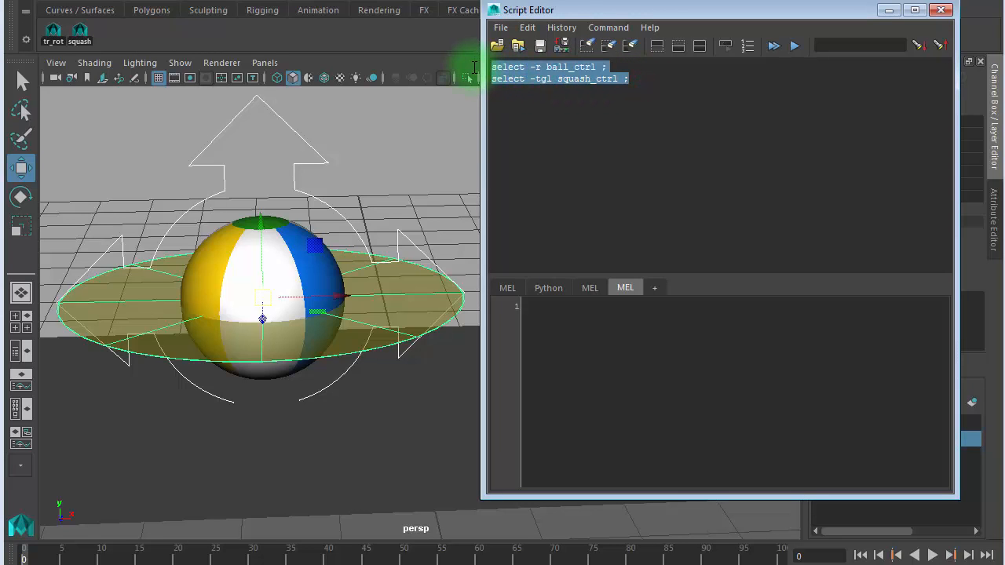
{"action": "left_click", "coordinate": [501, 28]}
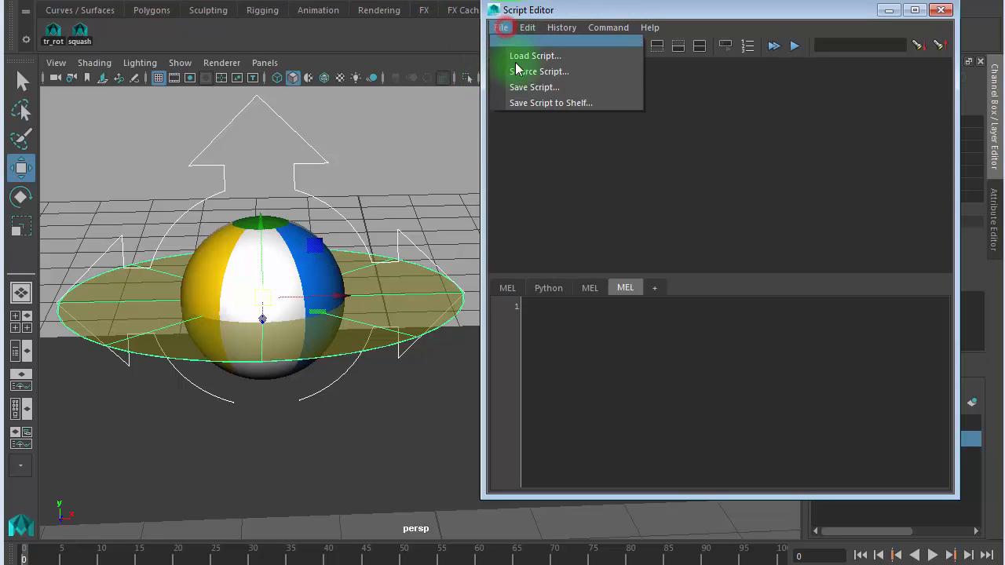
{"action": "left_click", "coordinate": [565, 105]}
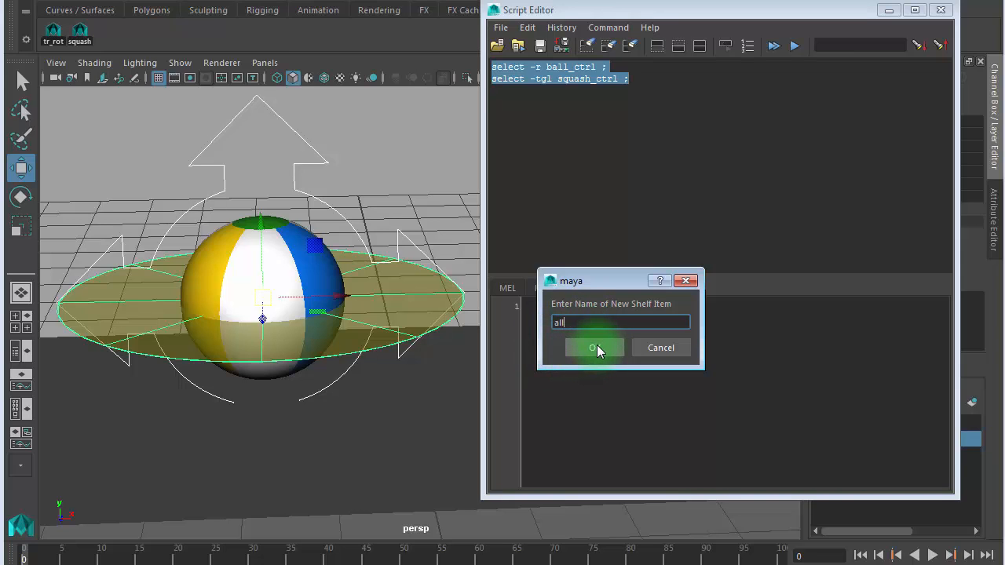
{"action": "left_click", "coordinate": [596, 347]}
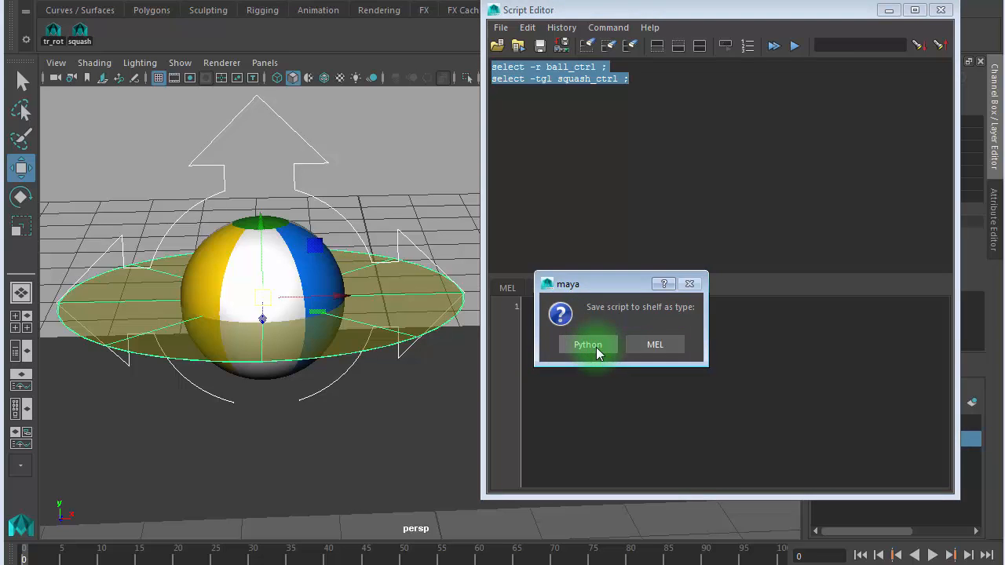
{"action": "left_click", "coordinate": [656, 345]}
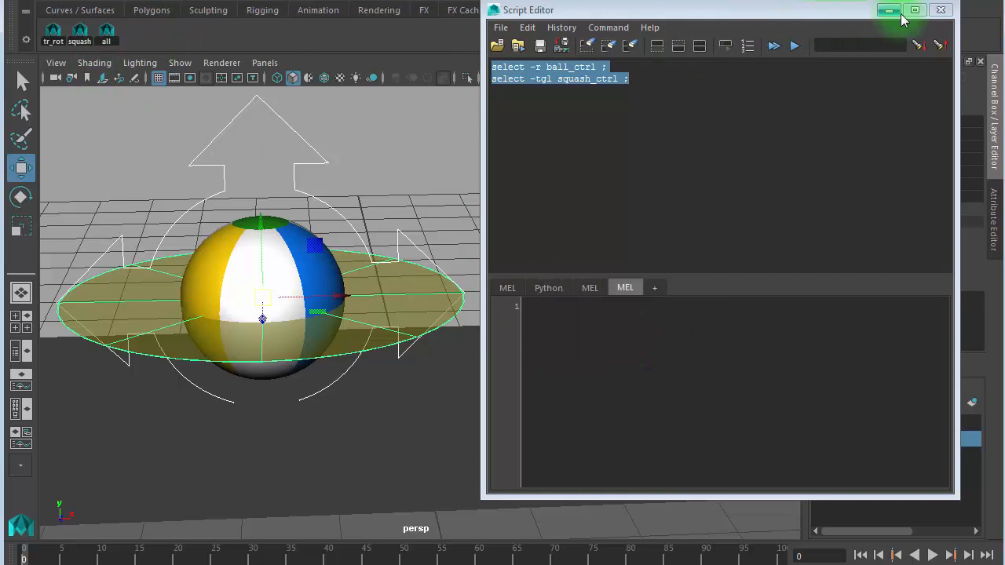
- Close the Script Editor, deselect the controls, and switch the layout to the Outliner beside the perspective view
{"action": "left_click", "coordinate": [635, 126]}
{"action": "left_click", "coordinate": [941, 10]}
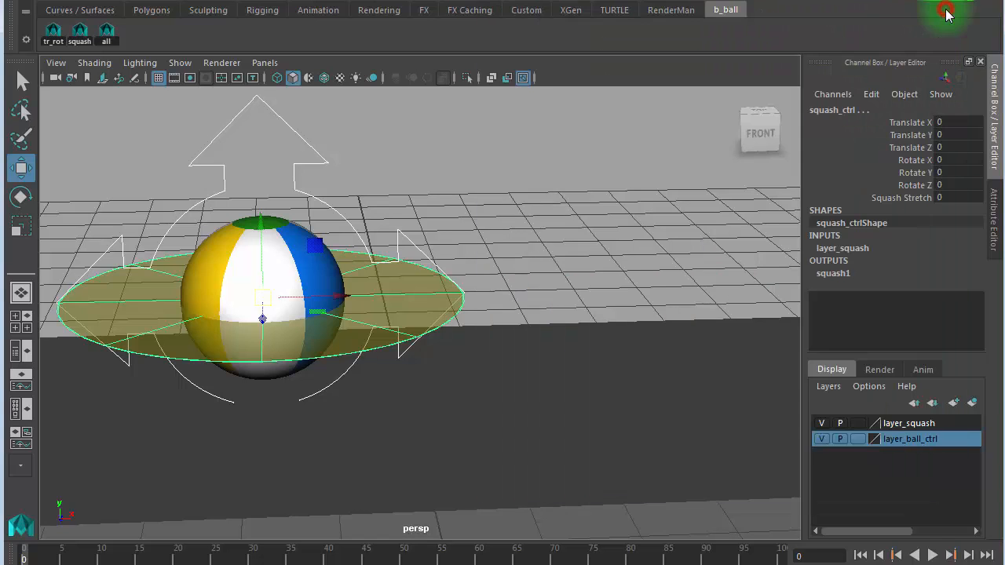
{"action": "left_click", "coordinate": [509, 166]}
{"action": "right_click_drag", "start_coordinate": [505, 227], "coordinate": [401, 211], "text": "alt"}
{"action": "middle_click_drag", "start_coordinate": [404, 211], "coordinate": [479, 215], "text": "alt"}
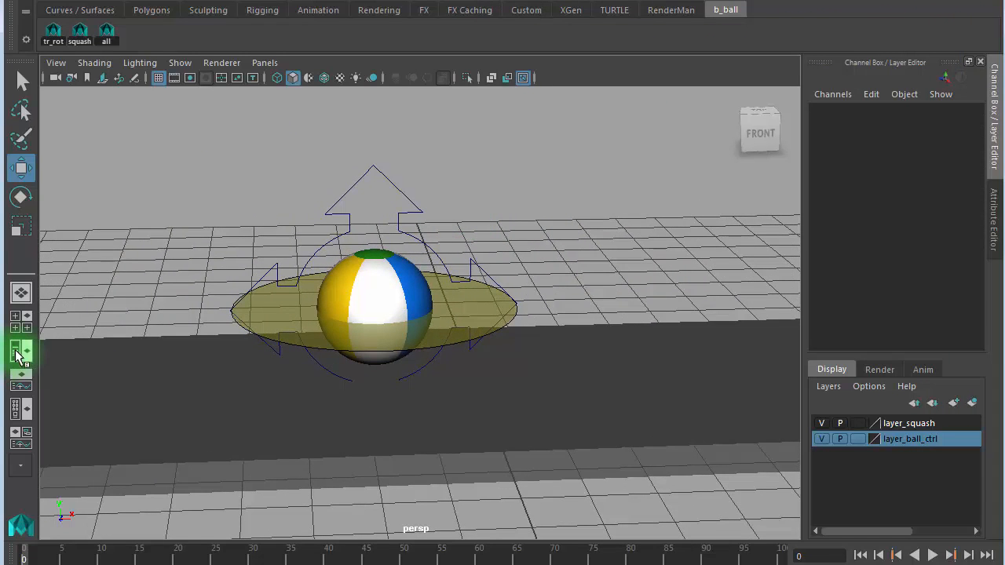
{"action": "left_click", "coordinate": [21, 353]}
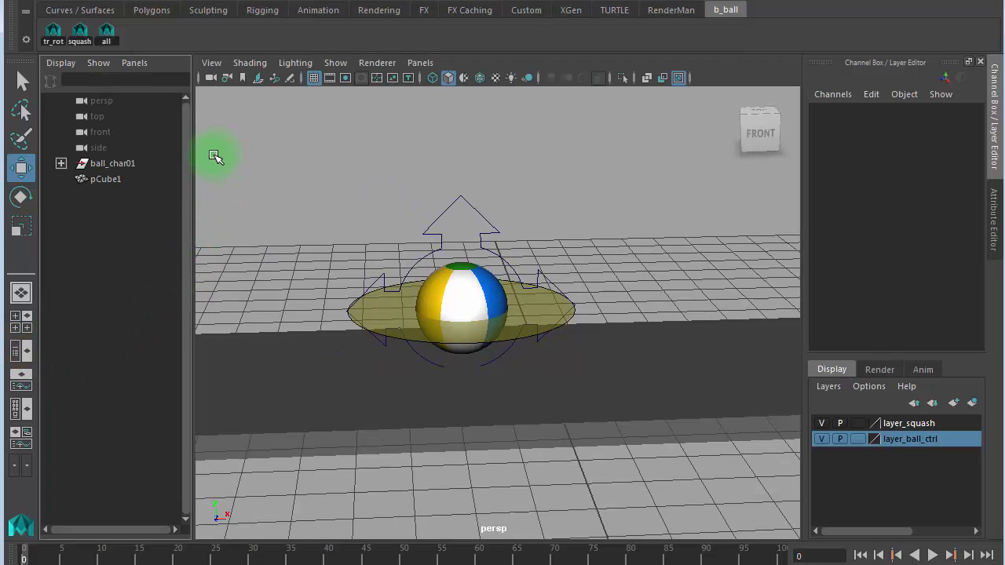
- Expand ball_char01 in the Outliner and select its TRS_config node
{"action": "right_click_drag", "start_coordinate": [506, 314], "coordinate": [569, 303], "text": "alt"}
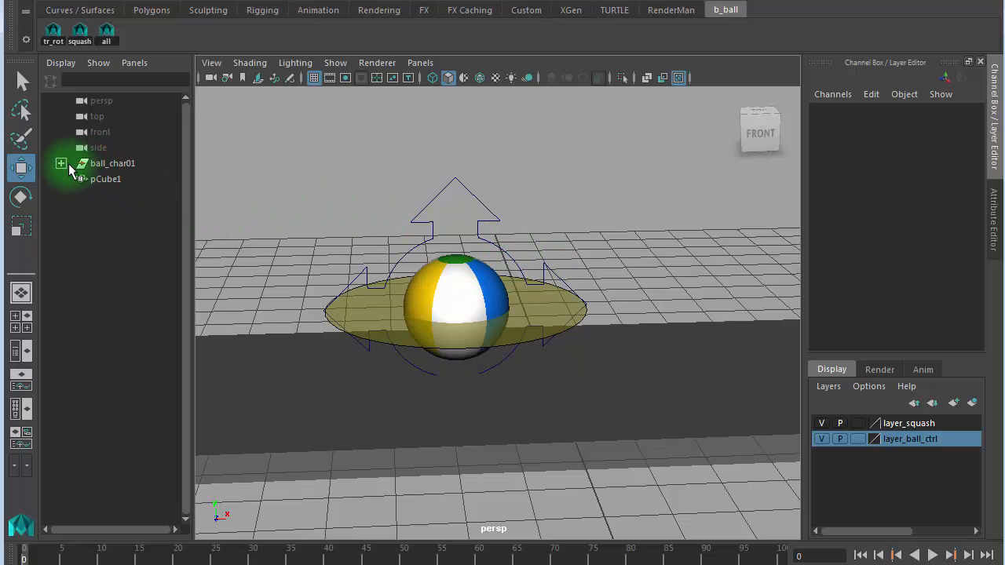
{"action": "left_click", "coordinate": [61, 163]}
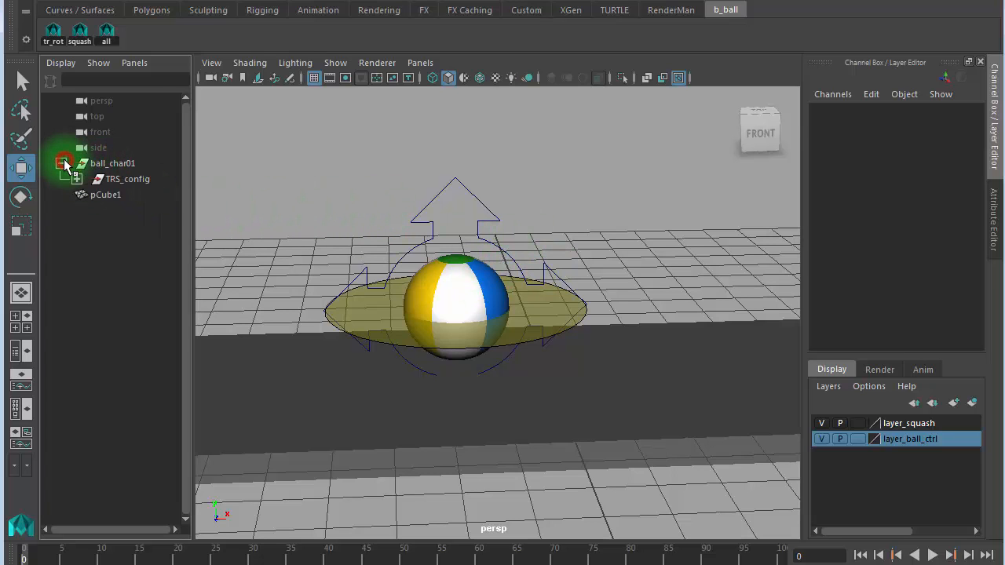
{"action": "left_click", "coordinate": [143, 183]}
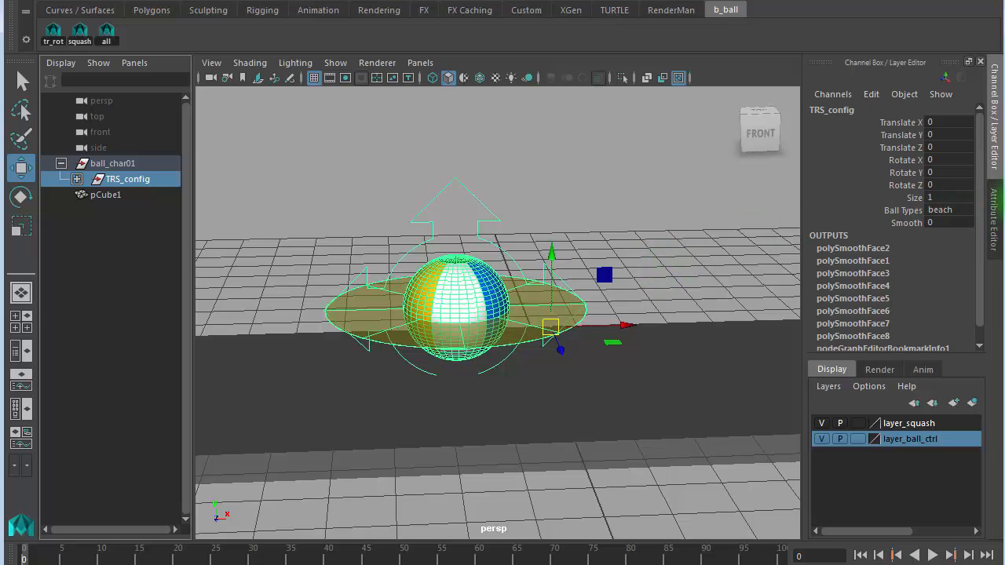
- Try the soccer01, golf and basket options for the Ball Types attribute of TRS_config
{"action": "left_click", "coordinate": [942, 210]}
{"action": "left_click", "coordinate": [950, 257]}
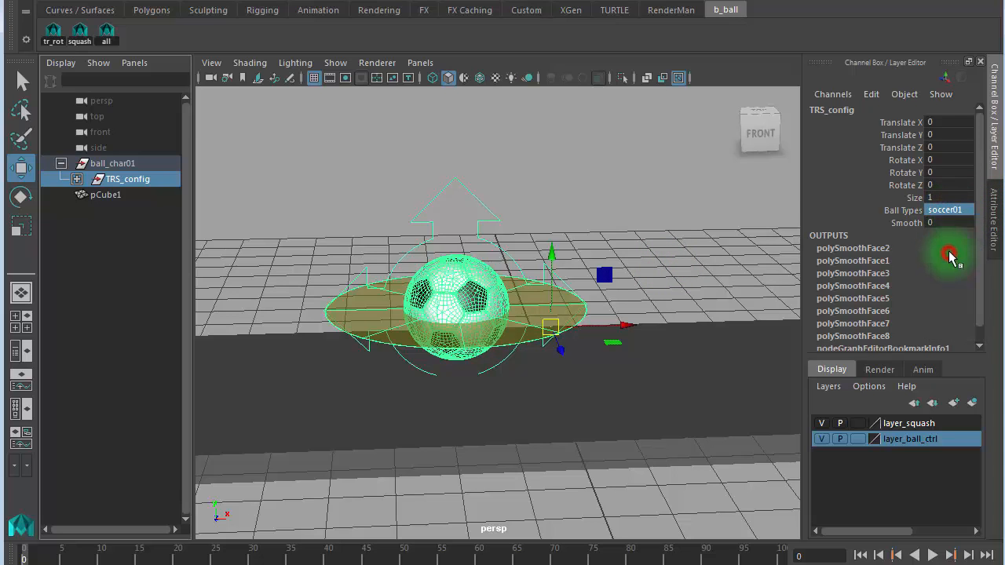
{"action": "left_click", "coordinate": [950, 210]}
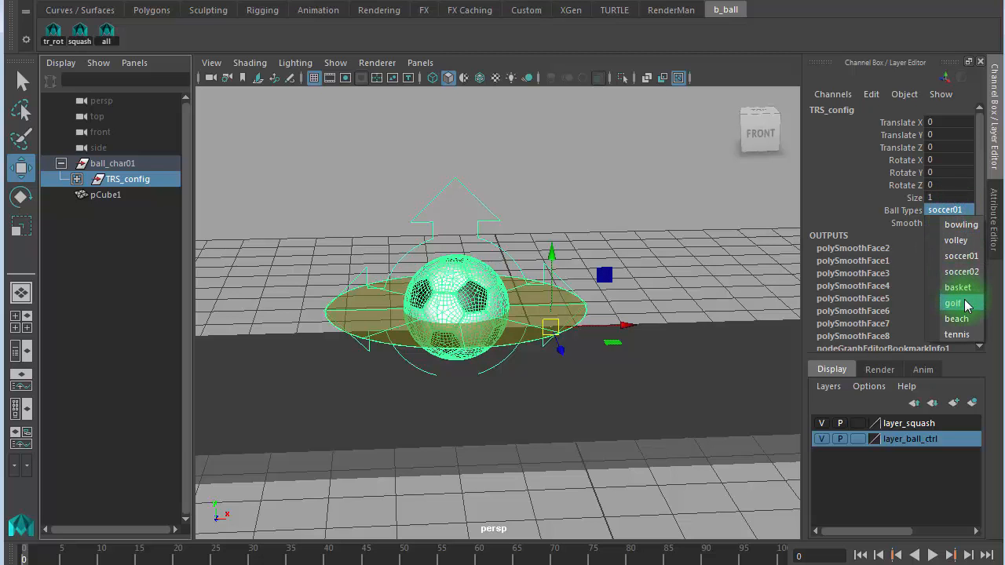
{"action": "left_click", "coordinate": [954, 303]}
{"action": "left_click", "coordinate": [958, 212]}
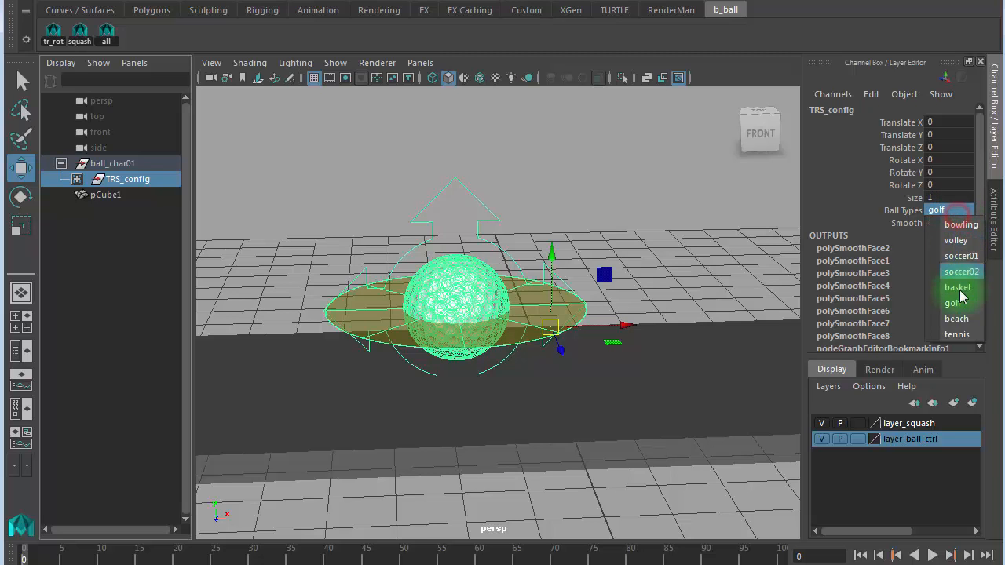
{"action": "left_click", "coordinate": [962, 289]}
- Set TRS_config's Ball Types to volley, then deselect it and collapse ball_char01 in the Outliner
{"action": "left_click", "coordinate": [950, 210]}
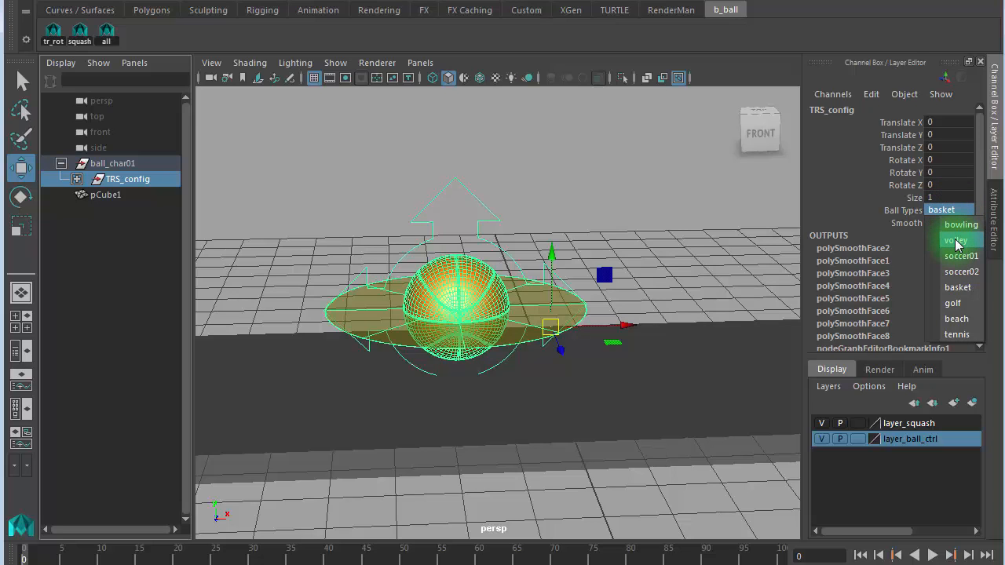
{"action": "left_click", "coordinate": [961, 242]}
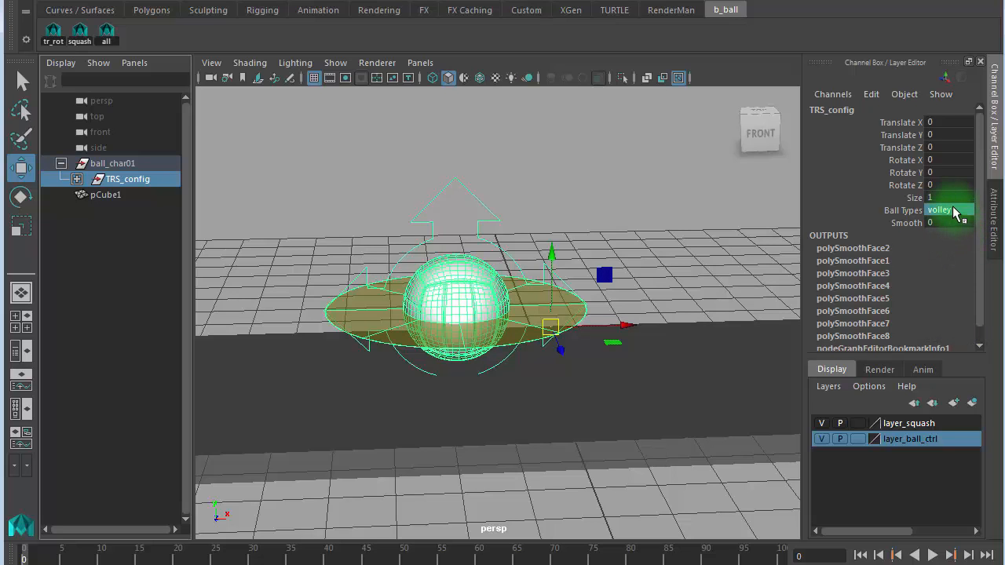
{"action": "left_click", "coordinate": [954, 210]}
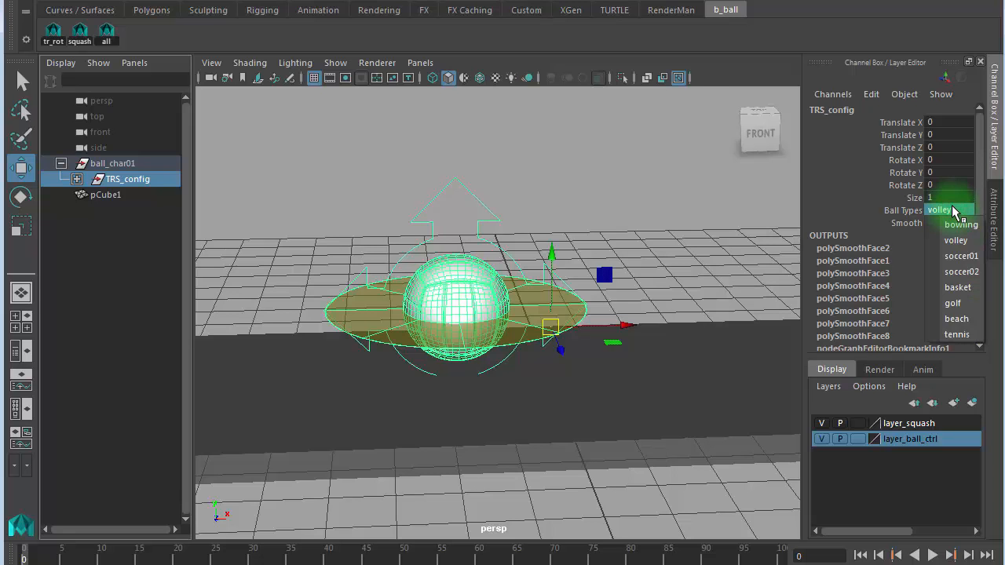
{"action": "left_click", "coordinate": [675, 208]}
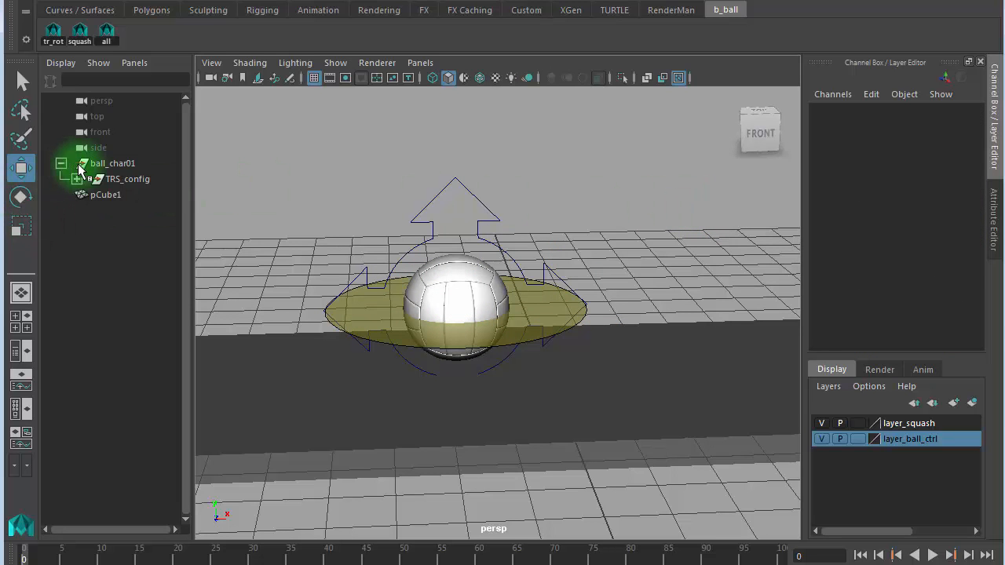
{"action": "left_click", "coordinate": [61, 164]}
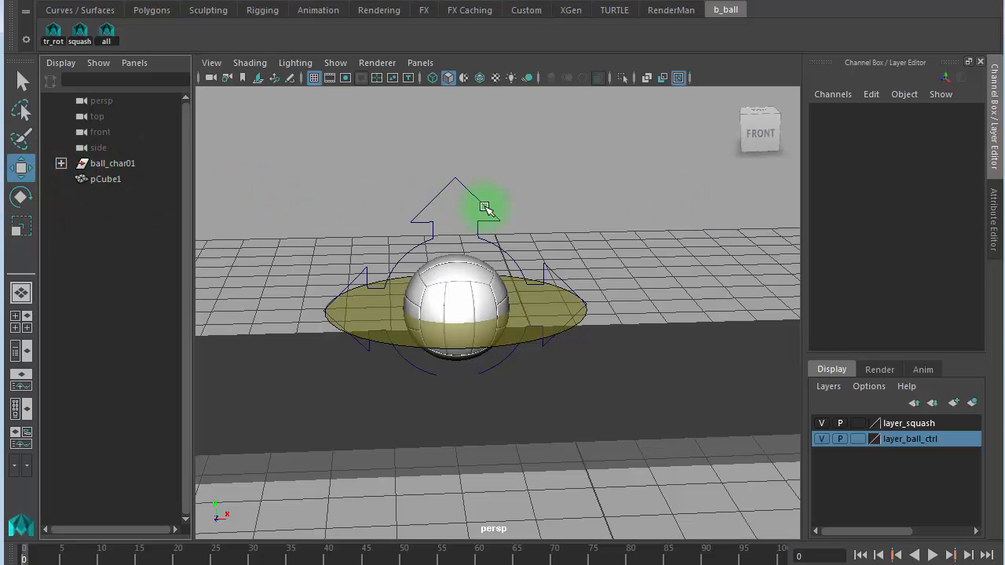